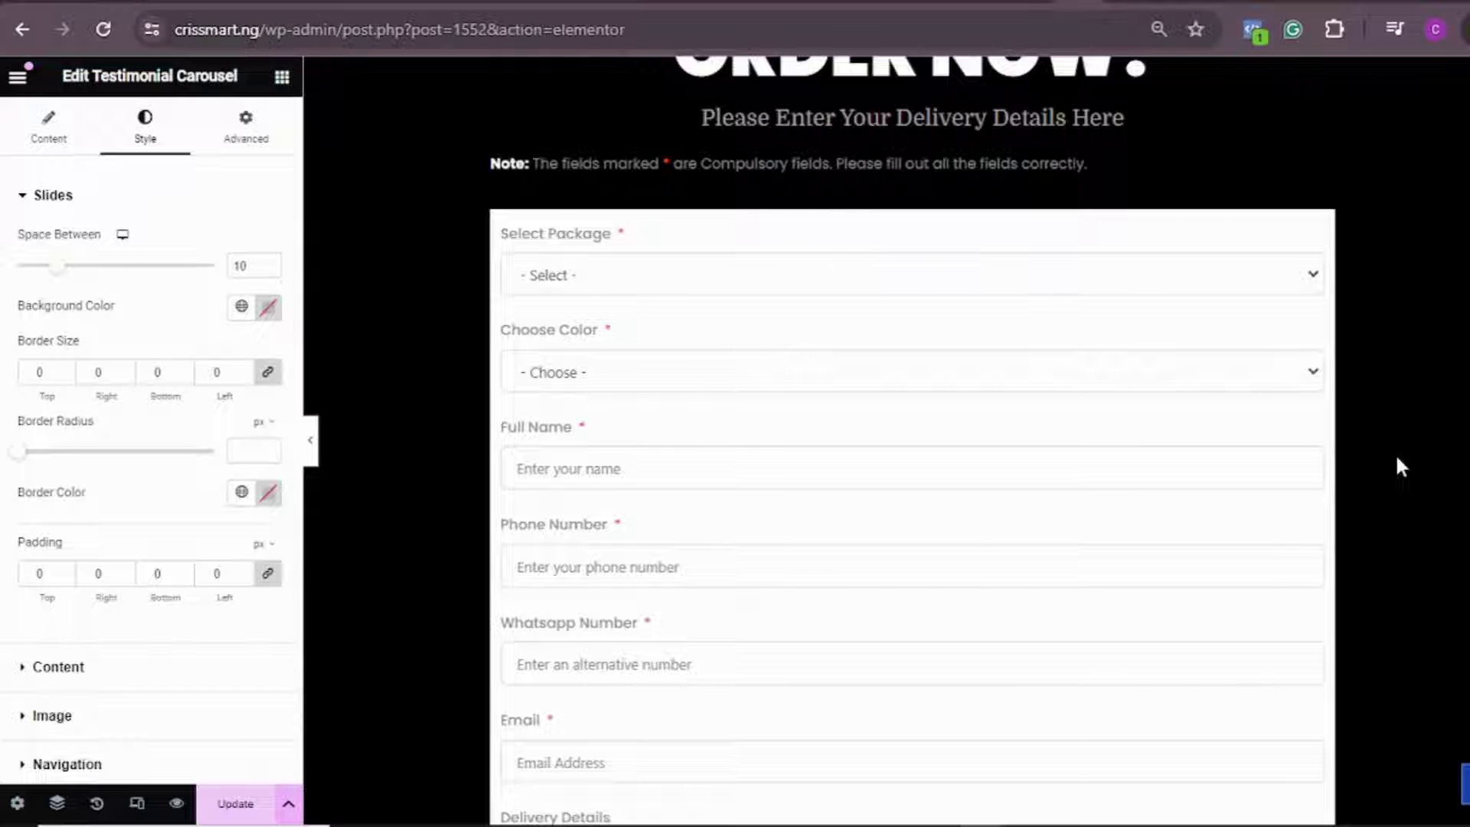
# - Try saving the order-form page edits with Update in Elementor, which returns a Server Error (500)
pyautogui.scroll(-4, 356, 448)
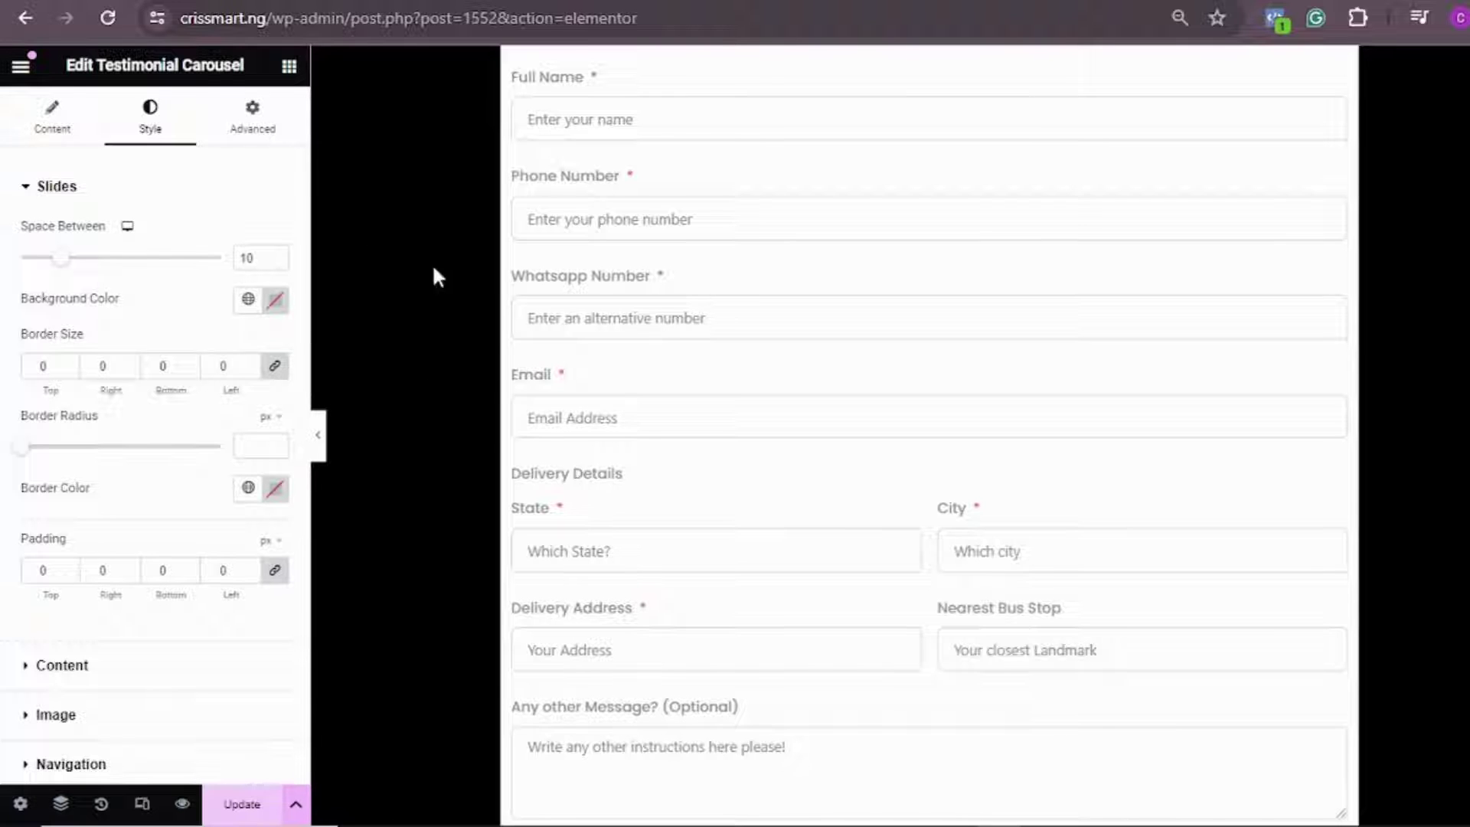
pyautogui.click(239, 805)
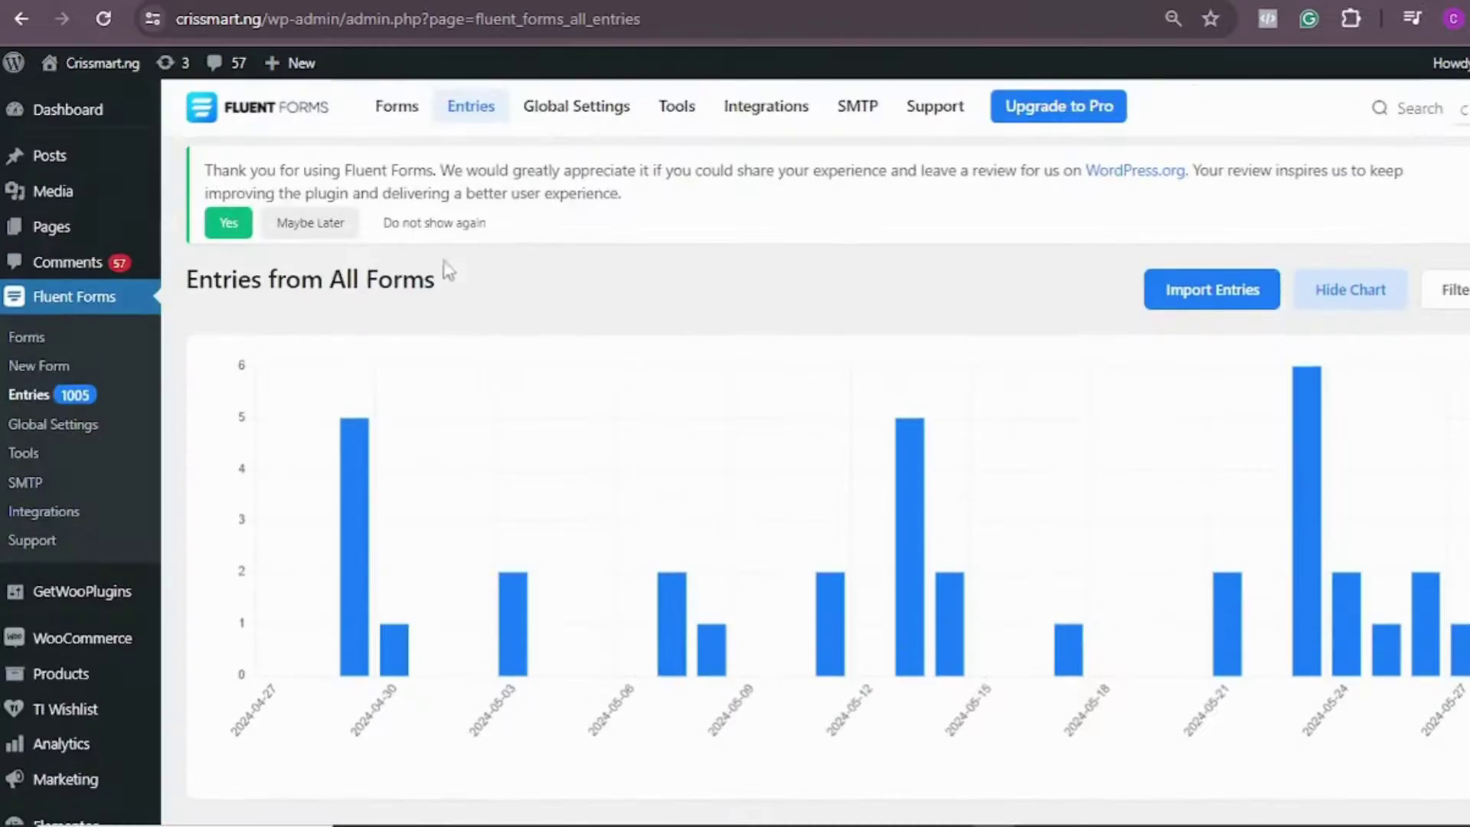
# - Open the Installed Plugins list from the Plugins menu in the sidebar
pyautogui.scroll(-4, 222, 328)
pyautogui.scroll(-5, 222, 328)
pyautogui.scroll(2, 137, 285)
pyautogui.moveTo(88, 344)
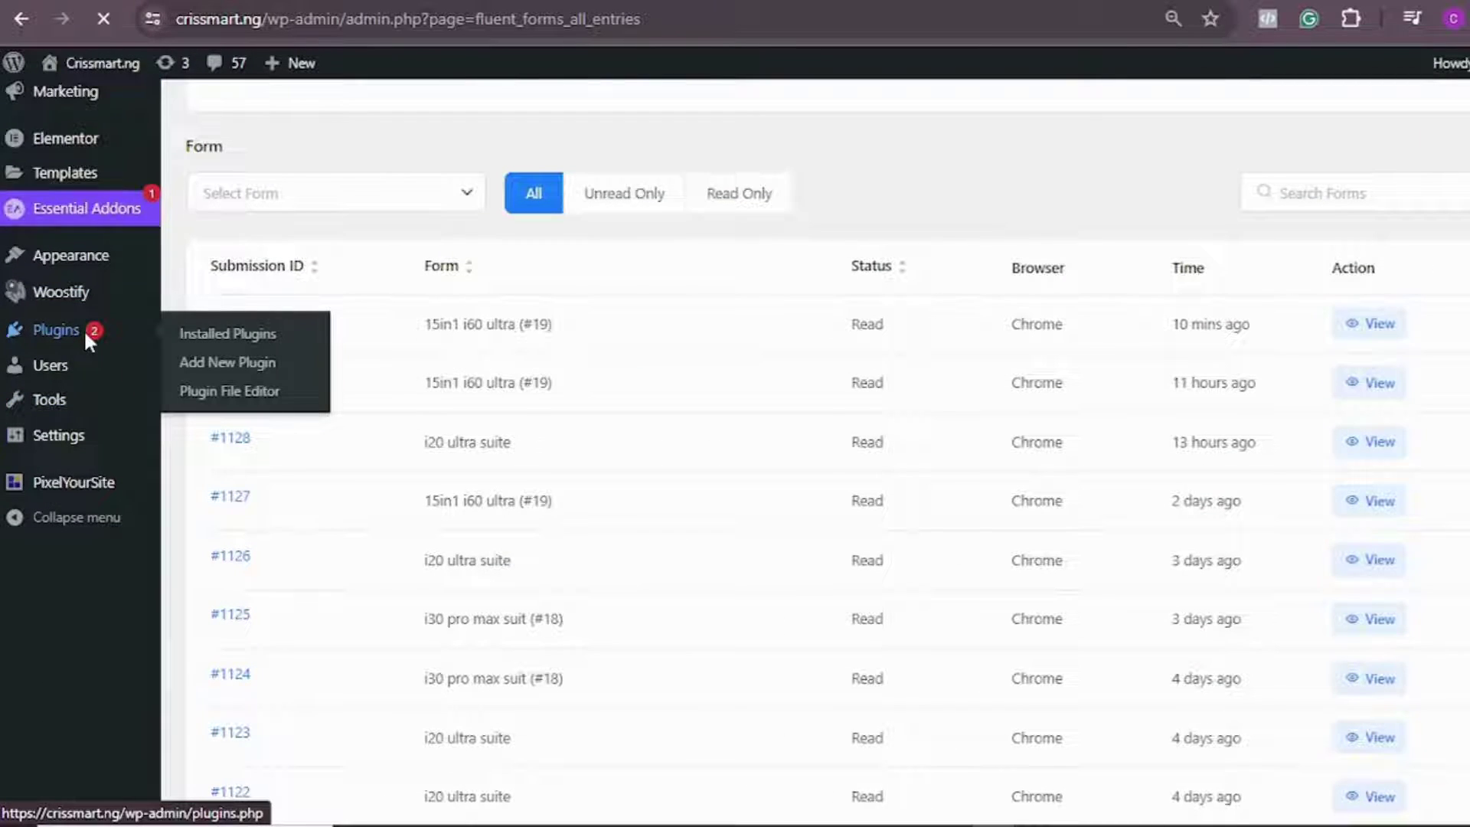
pyautogui.click(84, 328)
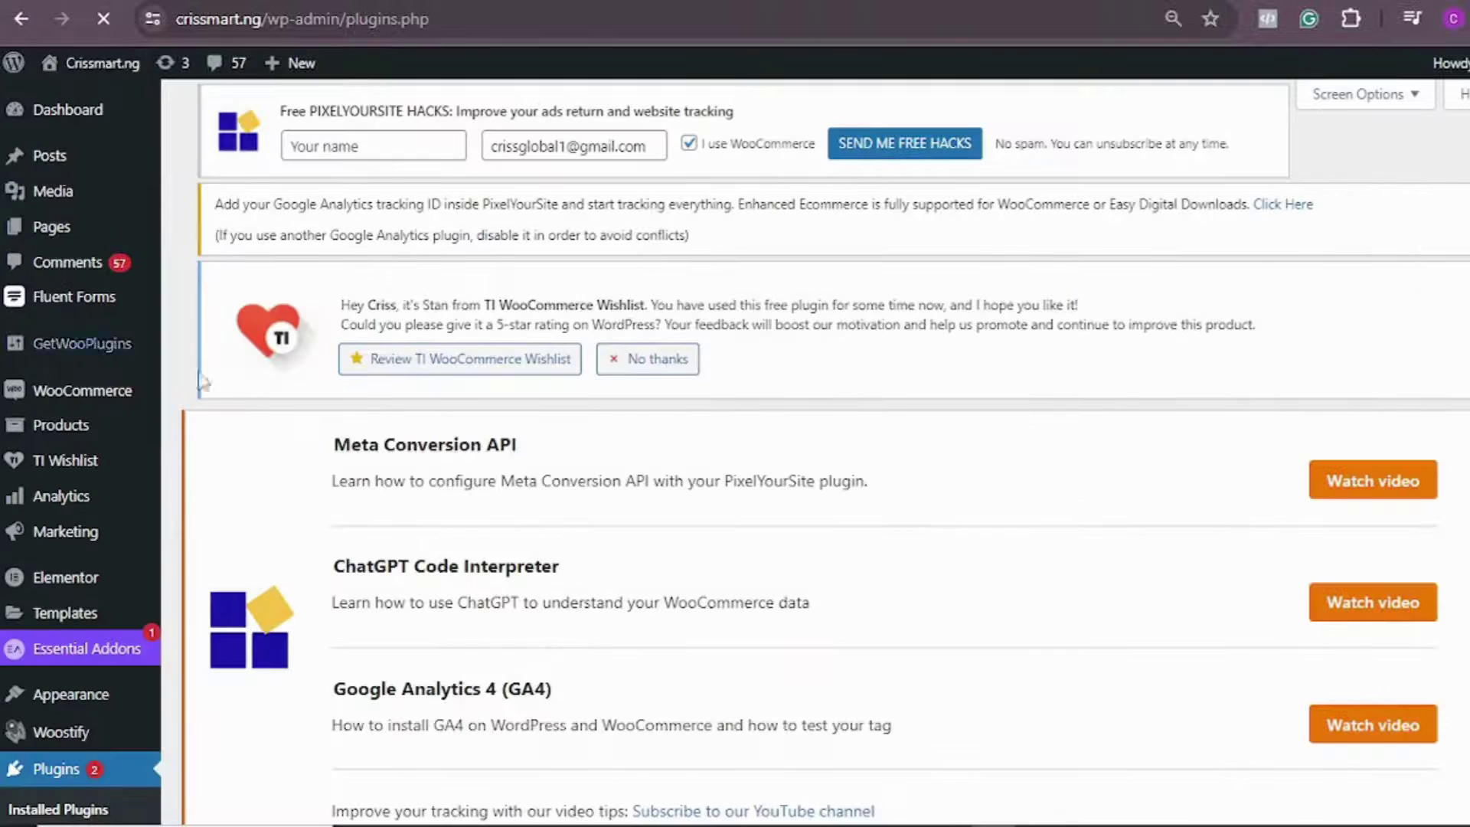
# - Go to the Add New Plugin page showing the featured plugins
pyautogui.scroll(-5, 480, 292)
pyautogui.scroll(-4, 480, 292)
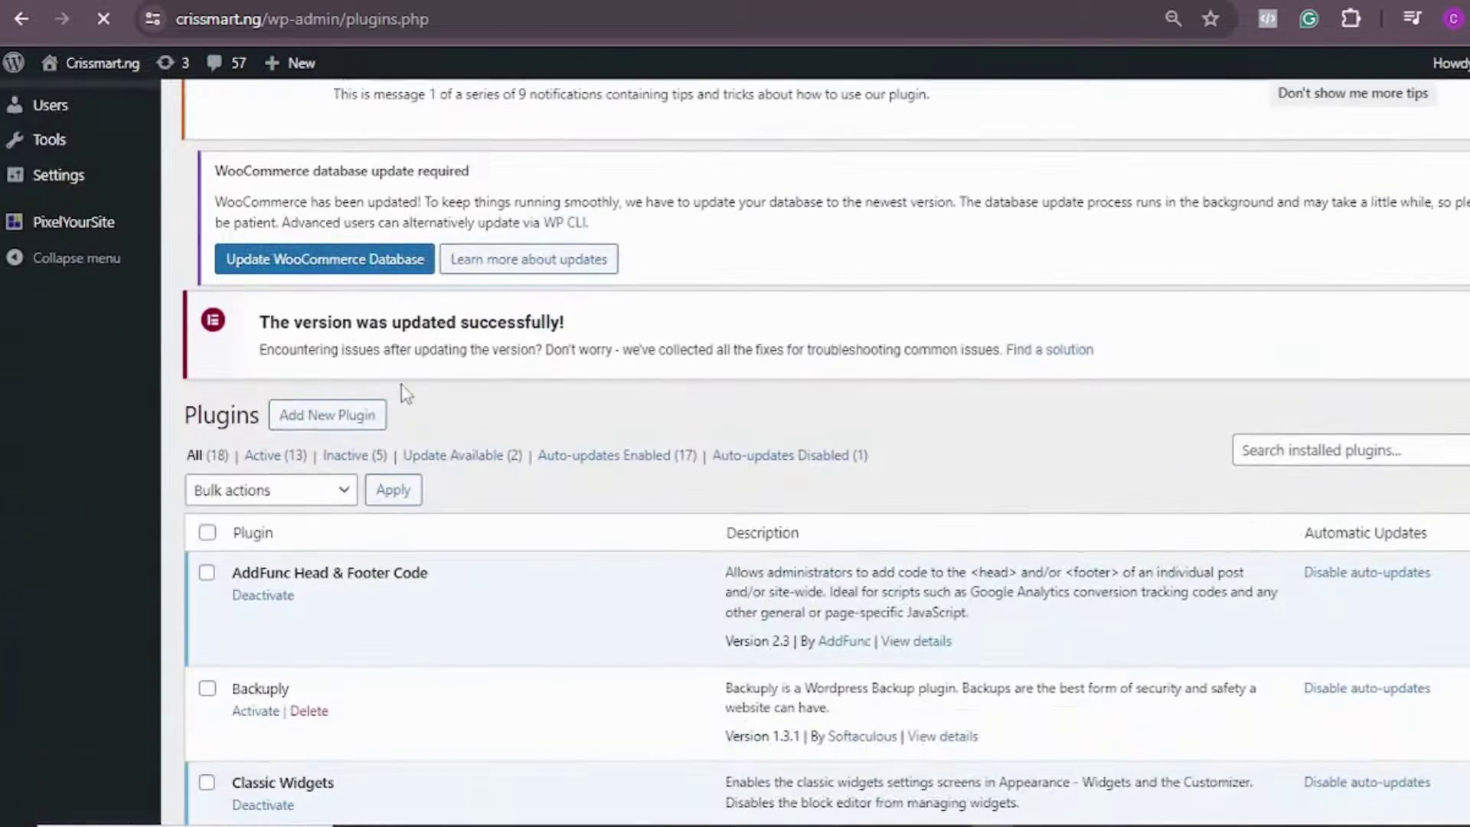
pyautogui.click(352, 424)
pyautogui.scroll(-10, 938, 262)
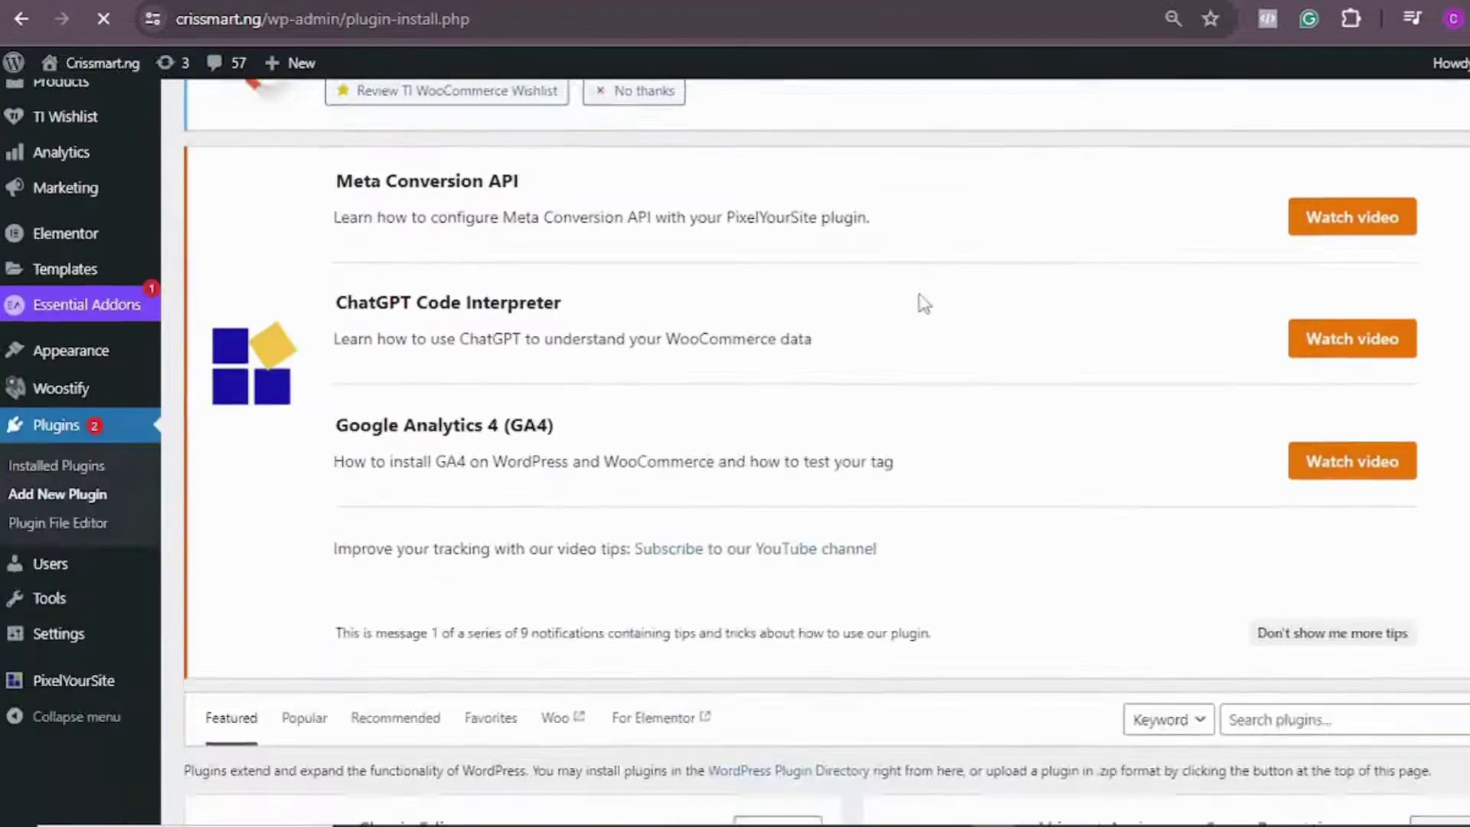
pyautogui.scroll(2, 939, 262)
# - Search the plugin directory for 'wp optimize', then install and activate WP-Optimize
pyautogui.click(1311, 261)
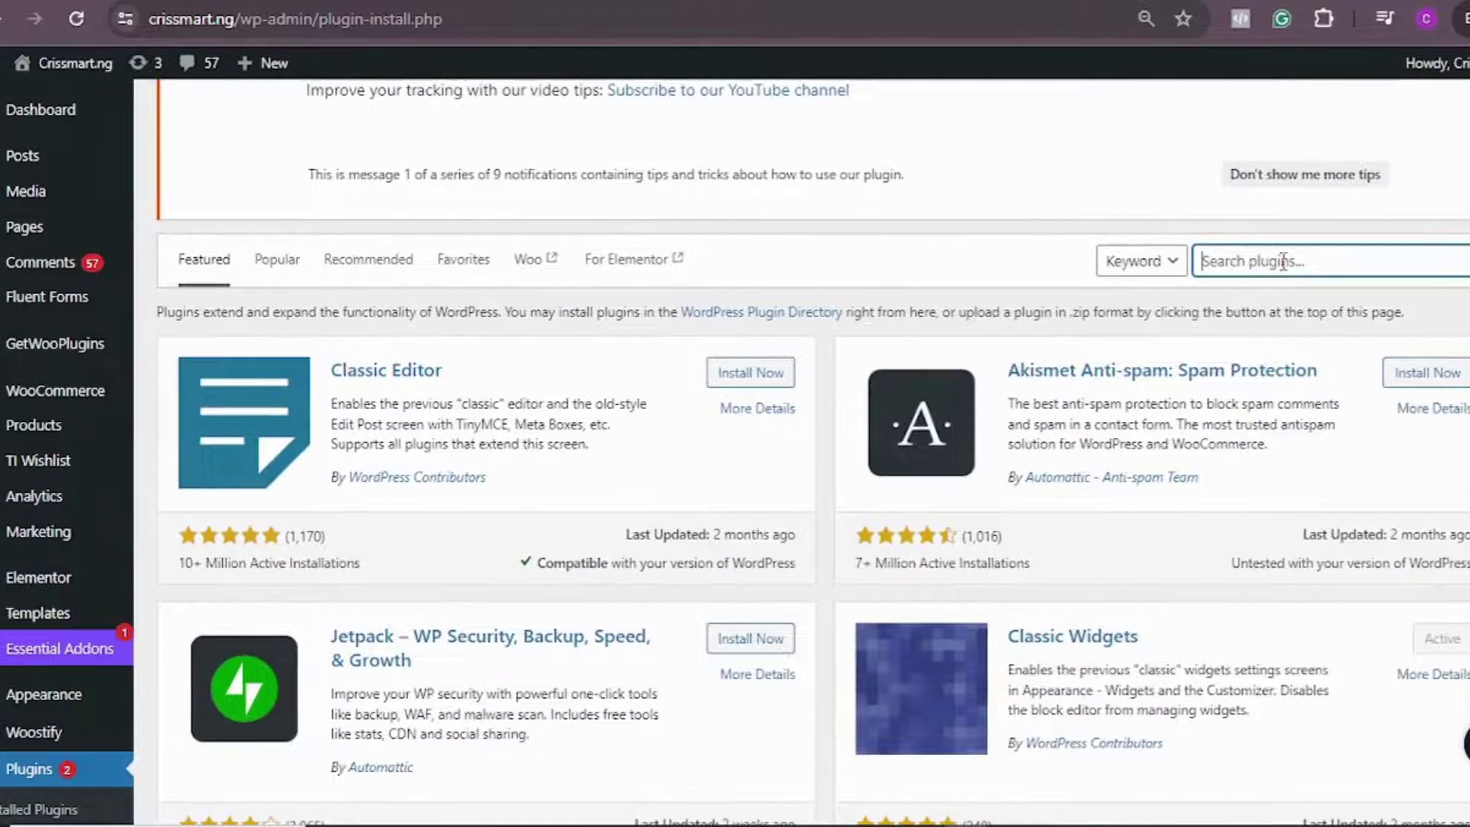
pyautogui.write('wp optimize')
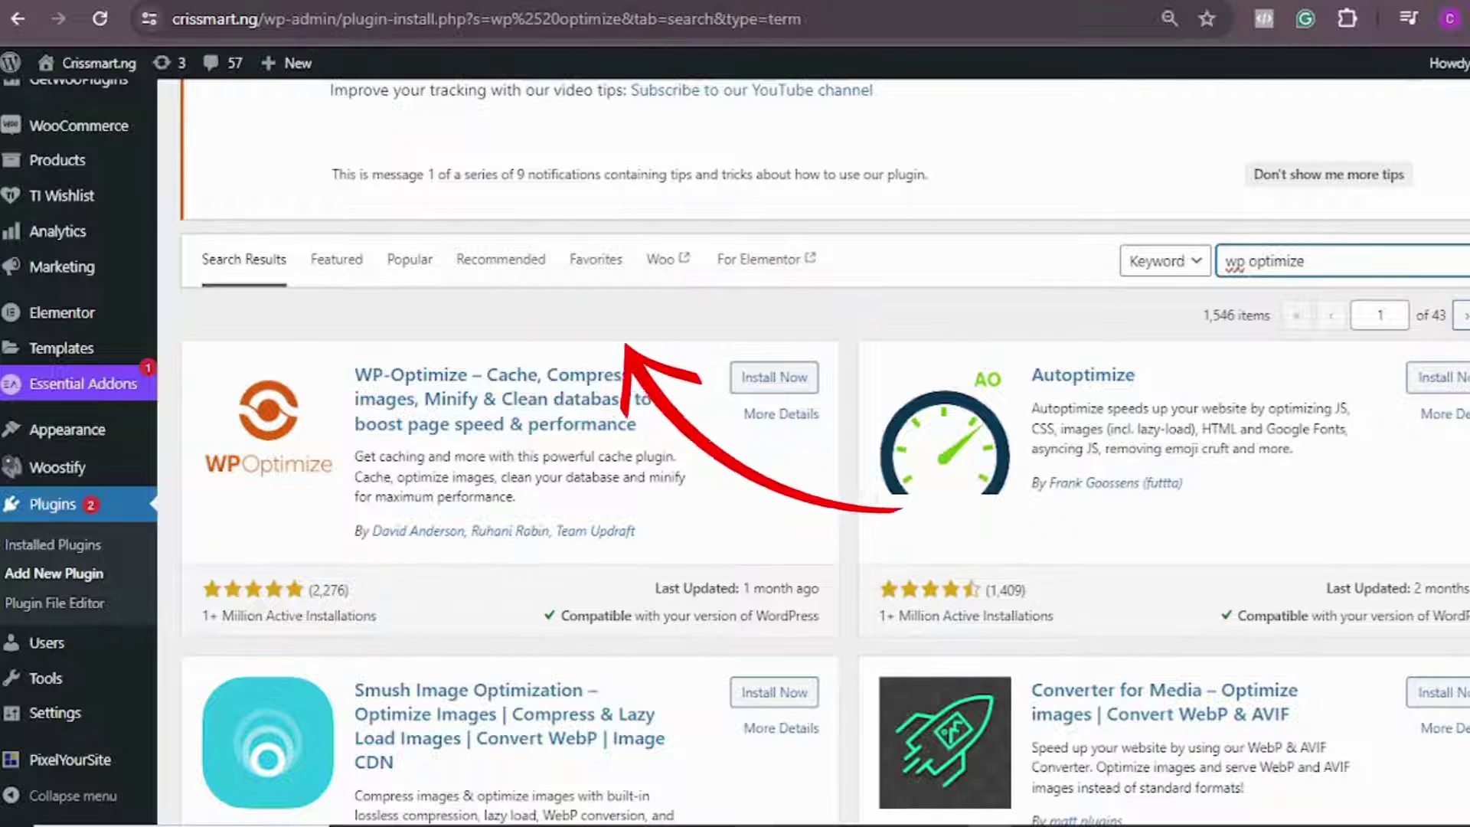
pyautogui.click(774, 379)
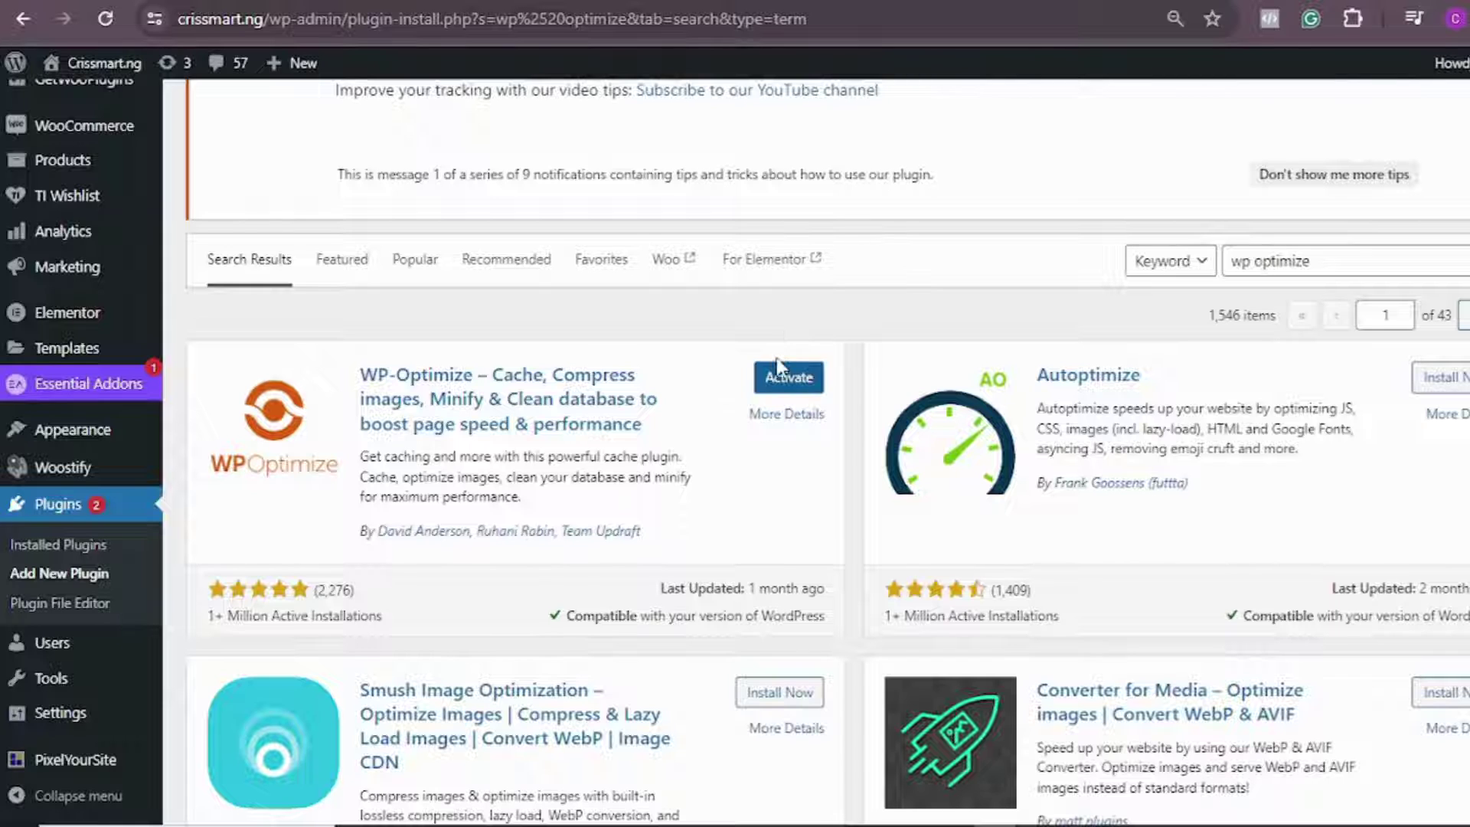
pyautogui.click(774, 378)
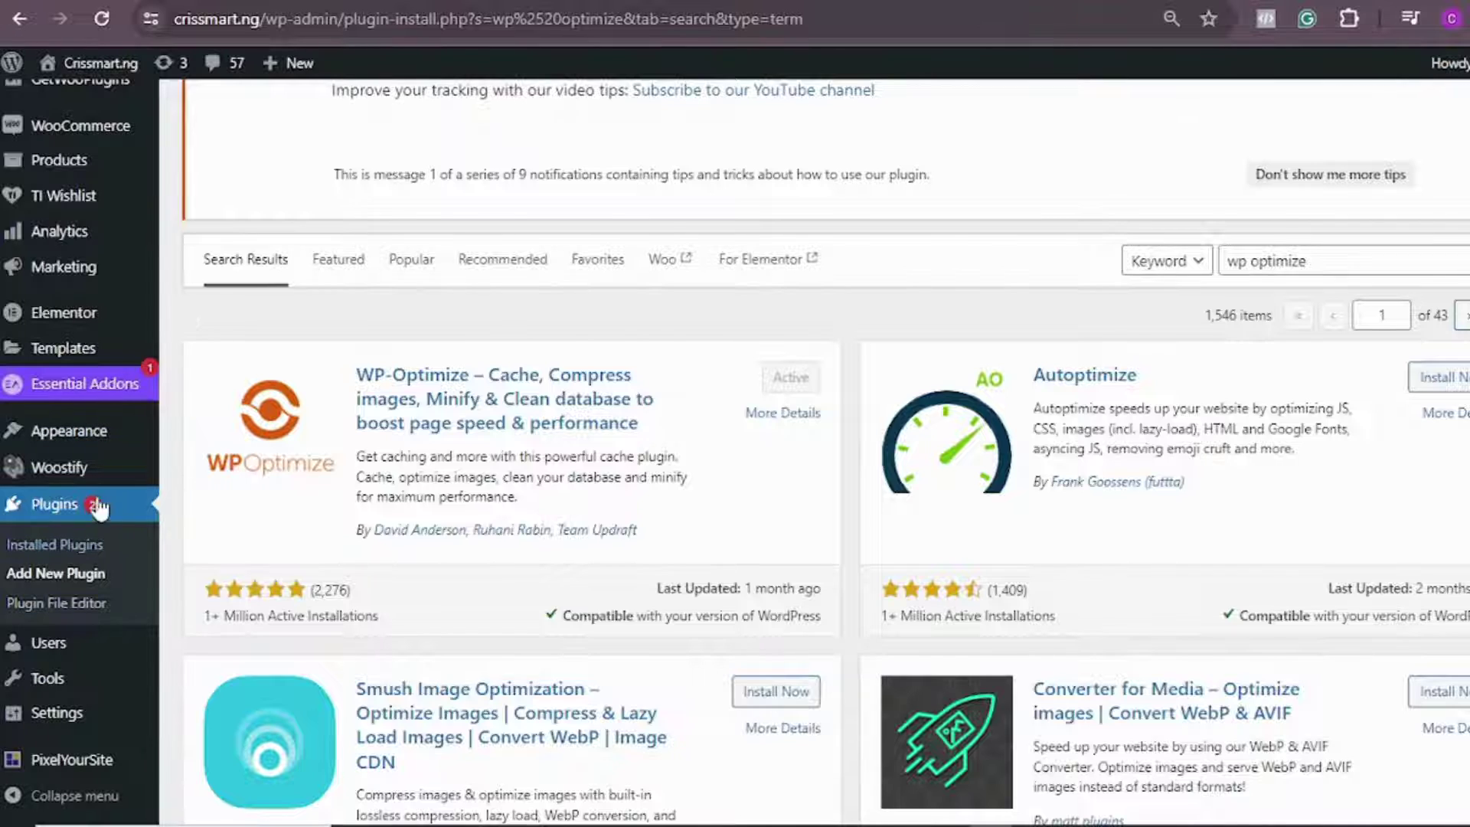
pyautogui.scroll(-10, 94, 534)
# - Return to the installed plugins list and scroll through it to find WP-Optimize
pyautogui.click(71, 502)
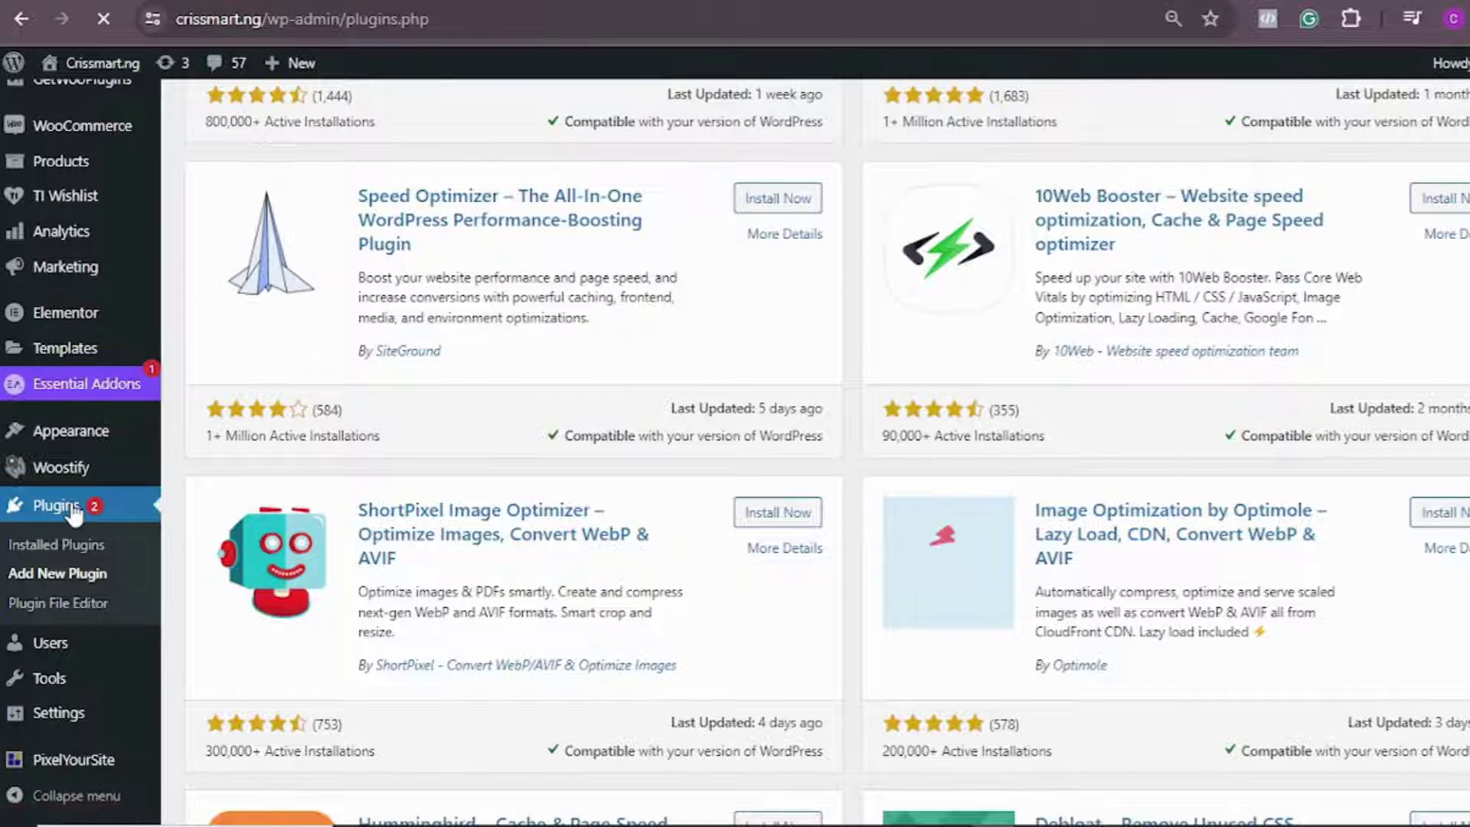
pyautogui.scroll(-10, 486, 365)
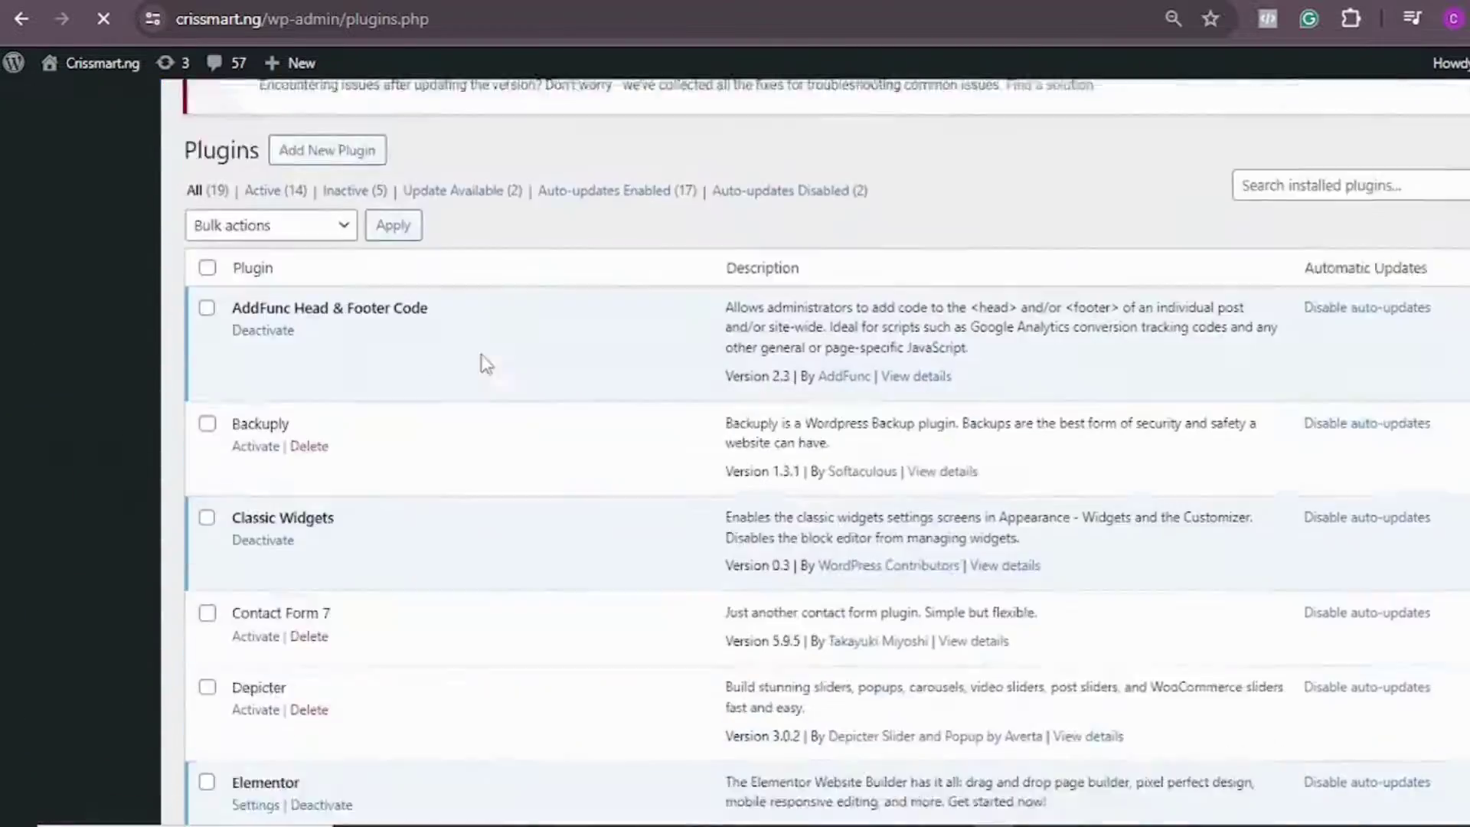
pyautogui.scroll(-9, 486, 365)
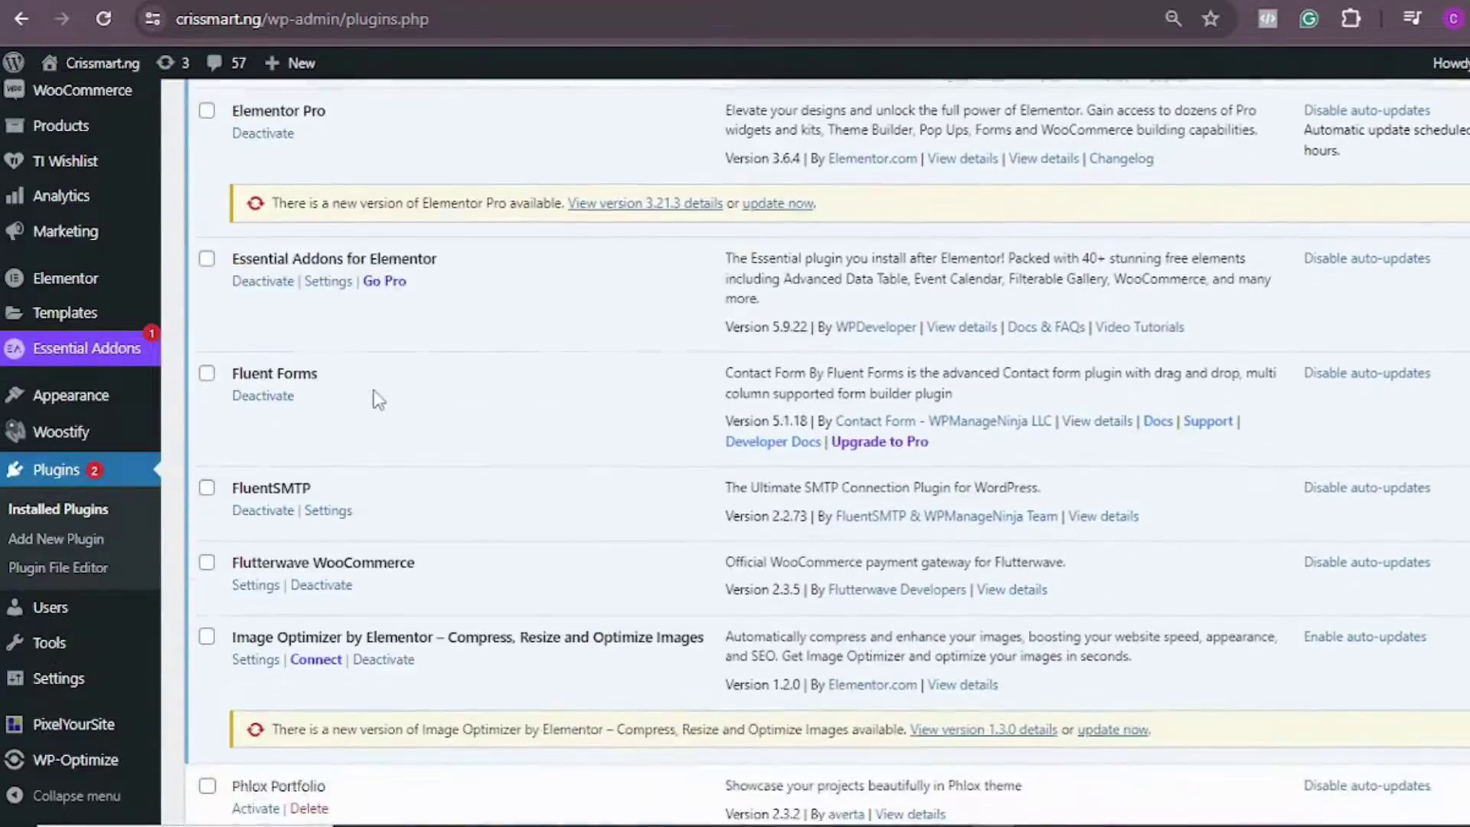
pyautogui.scroll(-5, 379, 399)
pyautogui.scroll(-8, 368, 422)
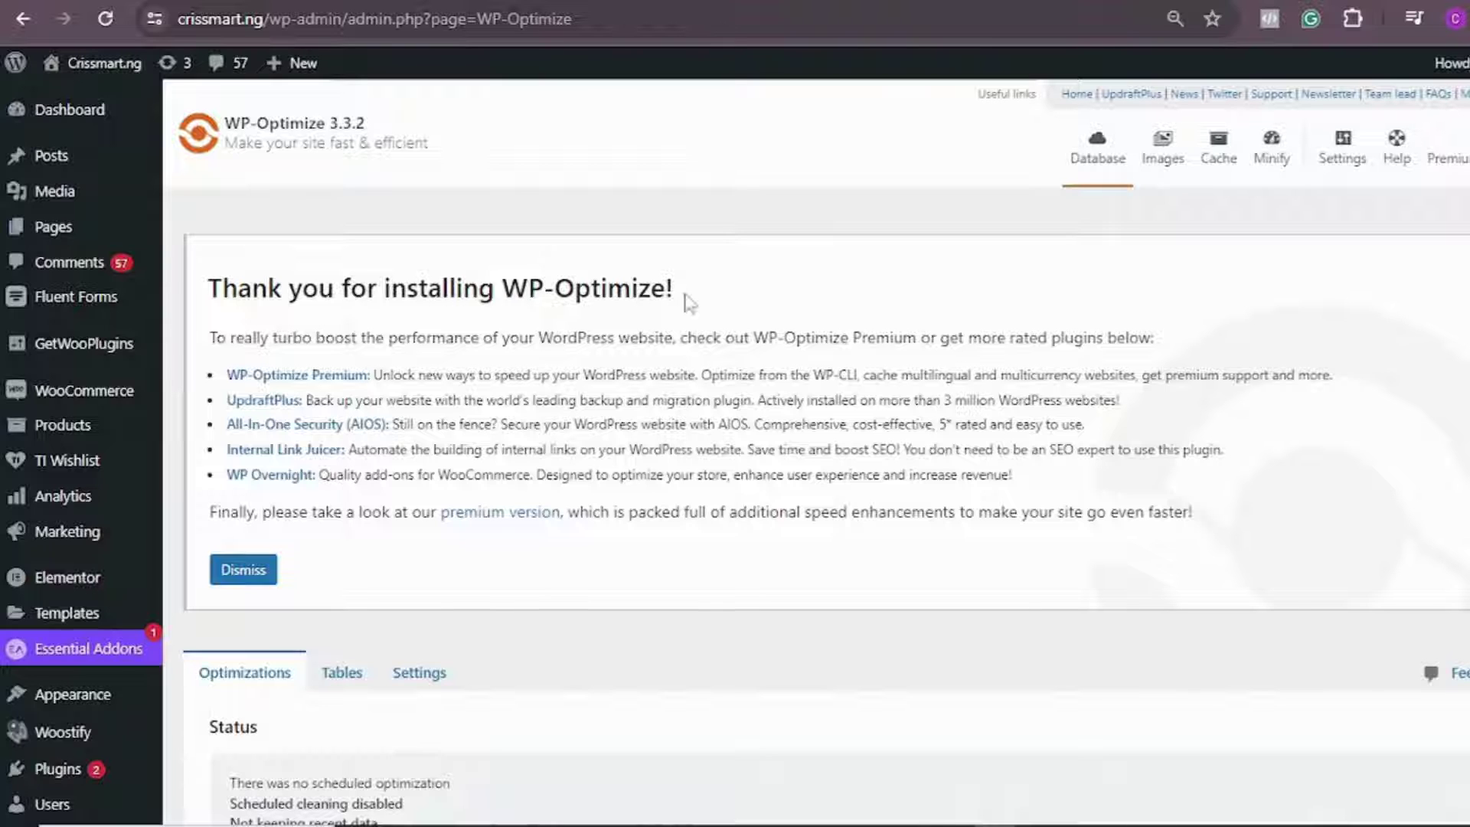
# - Tick 'Remove expired transient options' and 'Remove trackbacks' in the Optimizations list
pyautogui.scroll(-10, 366, 415)
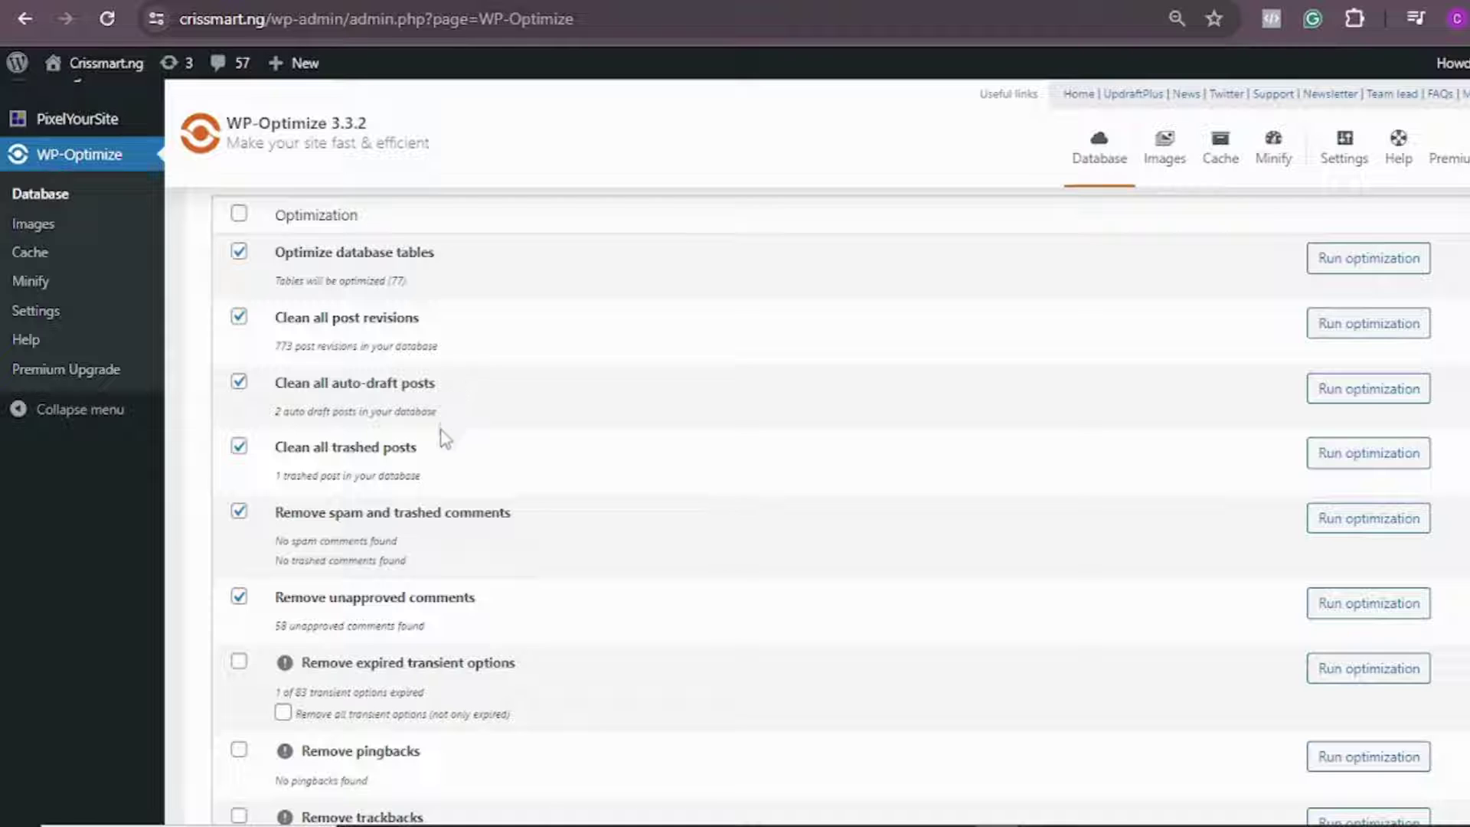
pyautogui.scroll(-2, 430, 463)
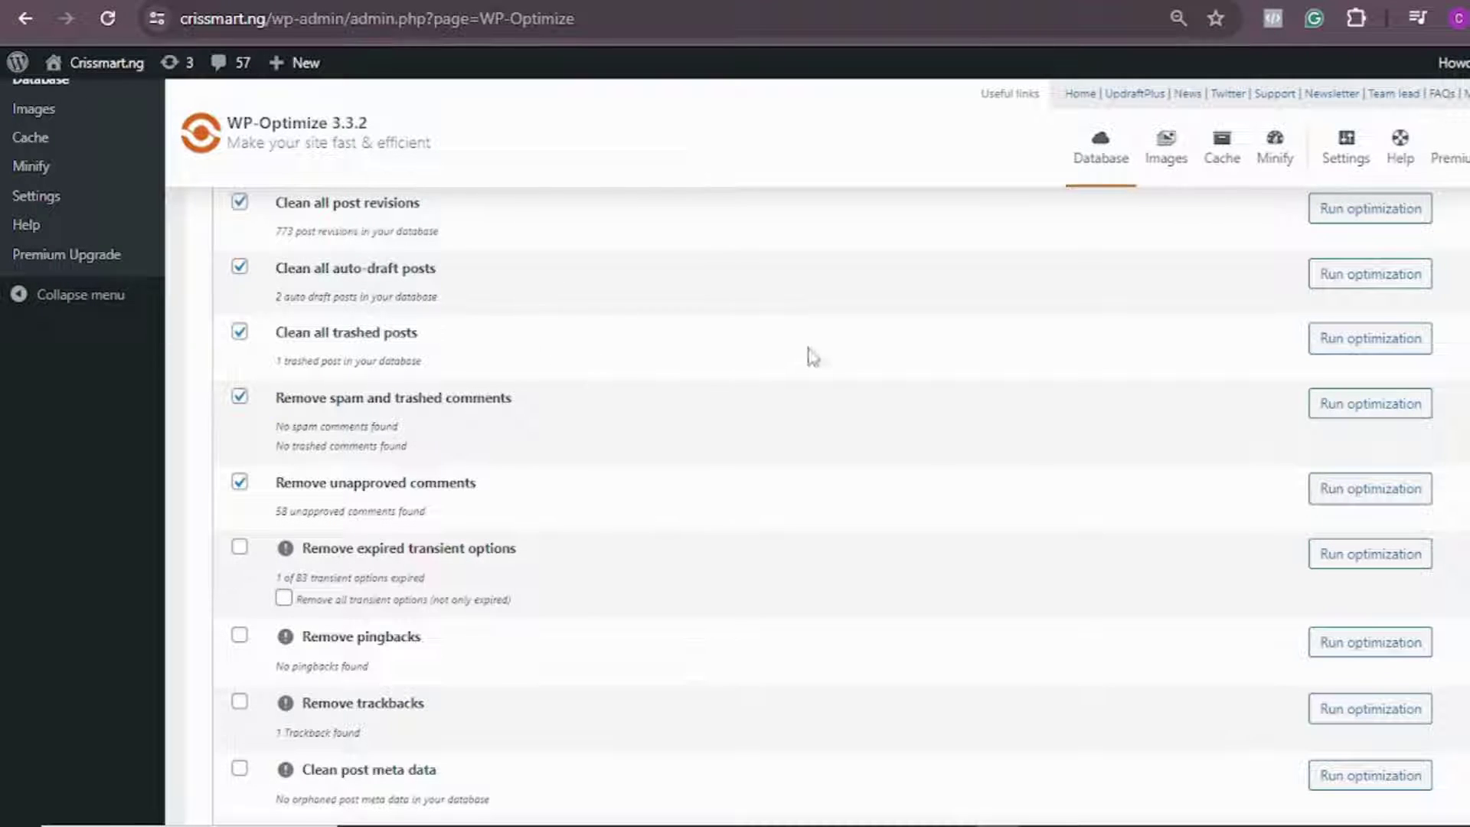
pyautogui.scroll(2, 810, 354)
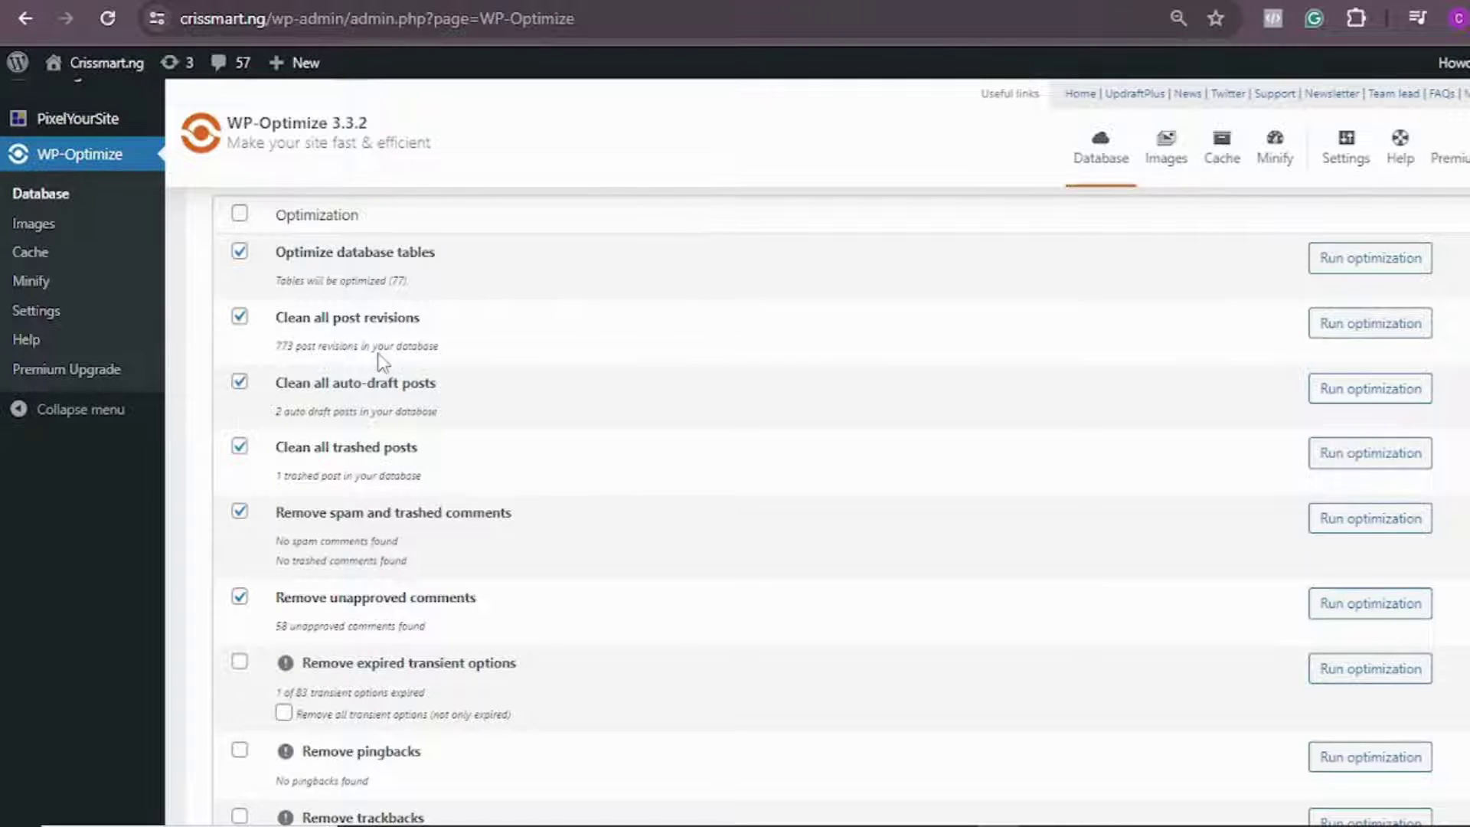
pyautogui.scroll(-2, 381, 356)
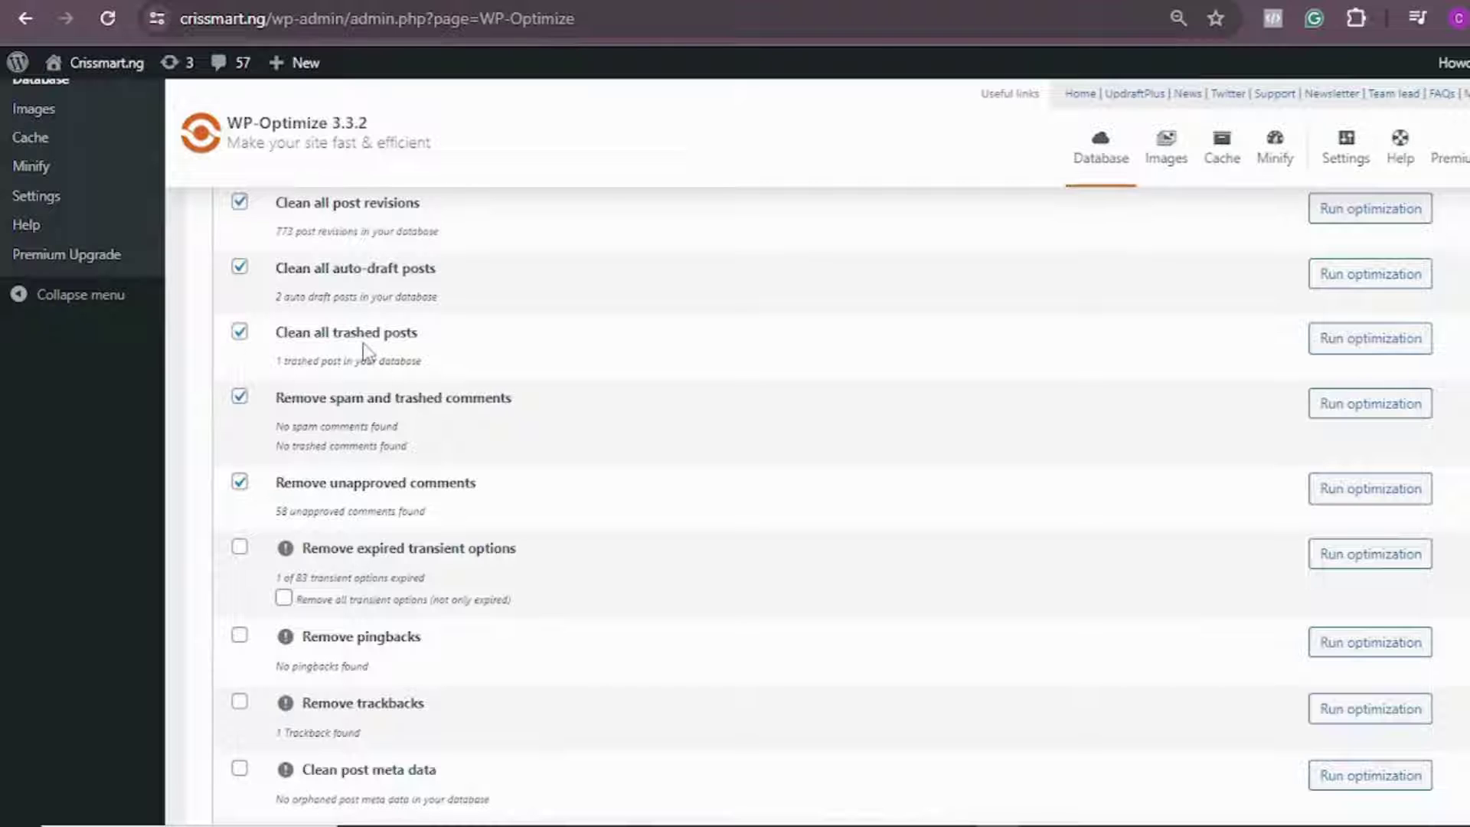
pyautogui.scroll(-4, 363, 342)
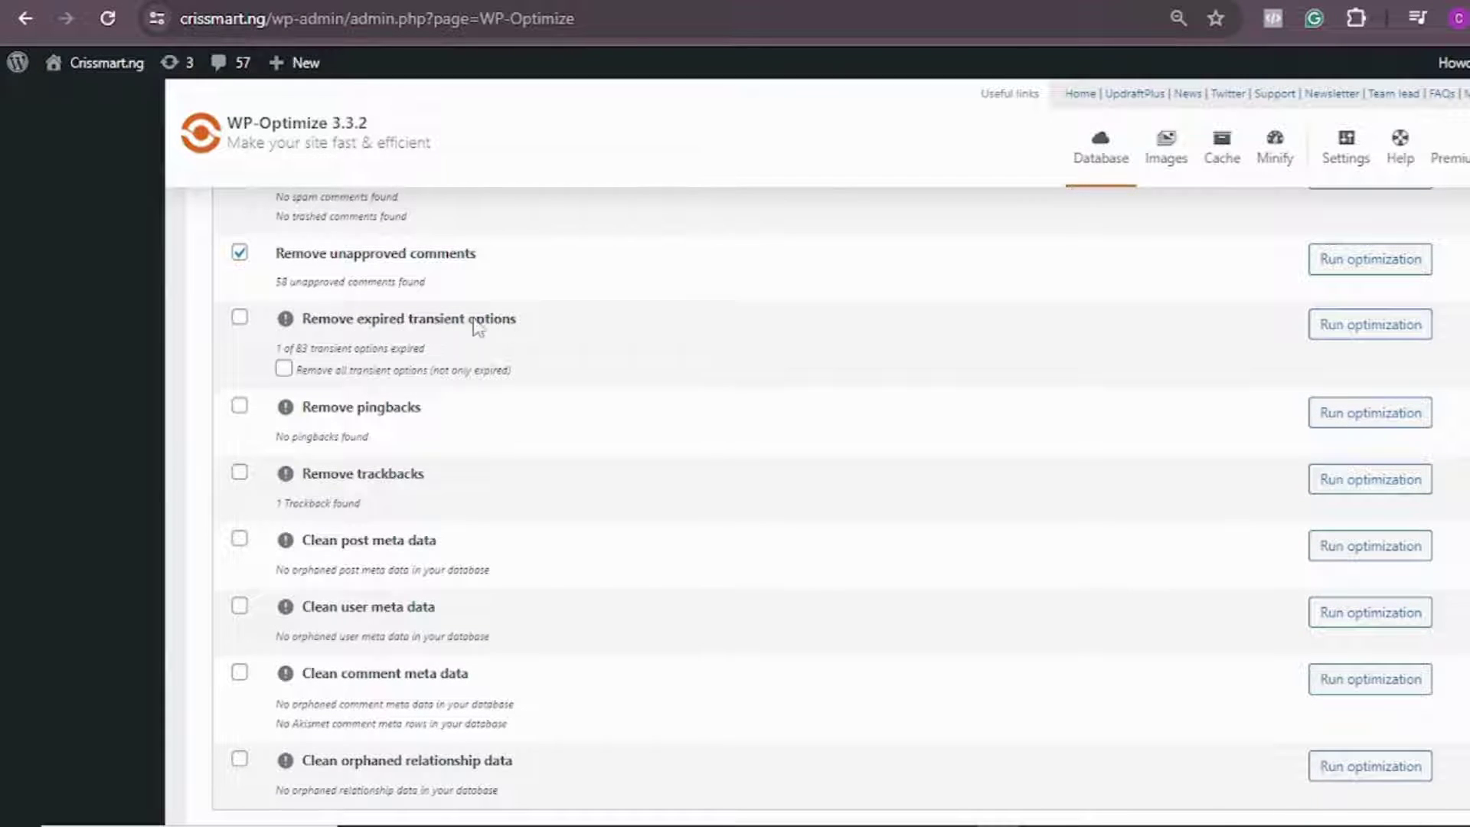
pyautogui.click(239, 317)
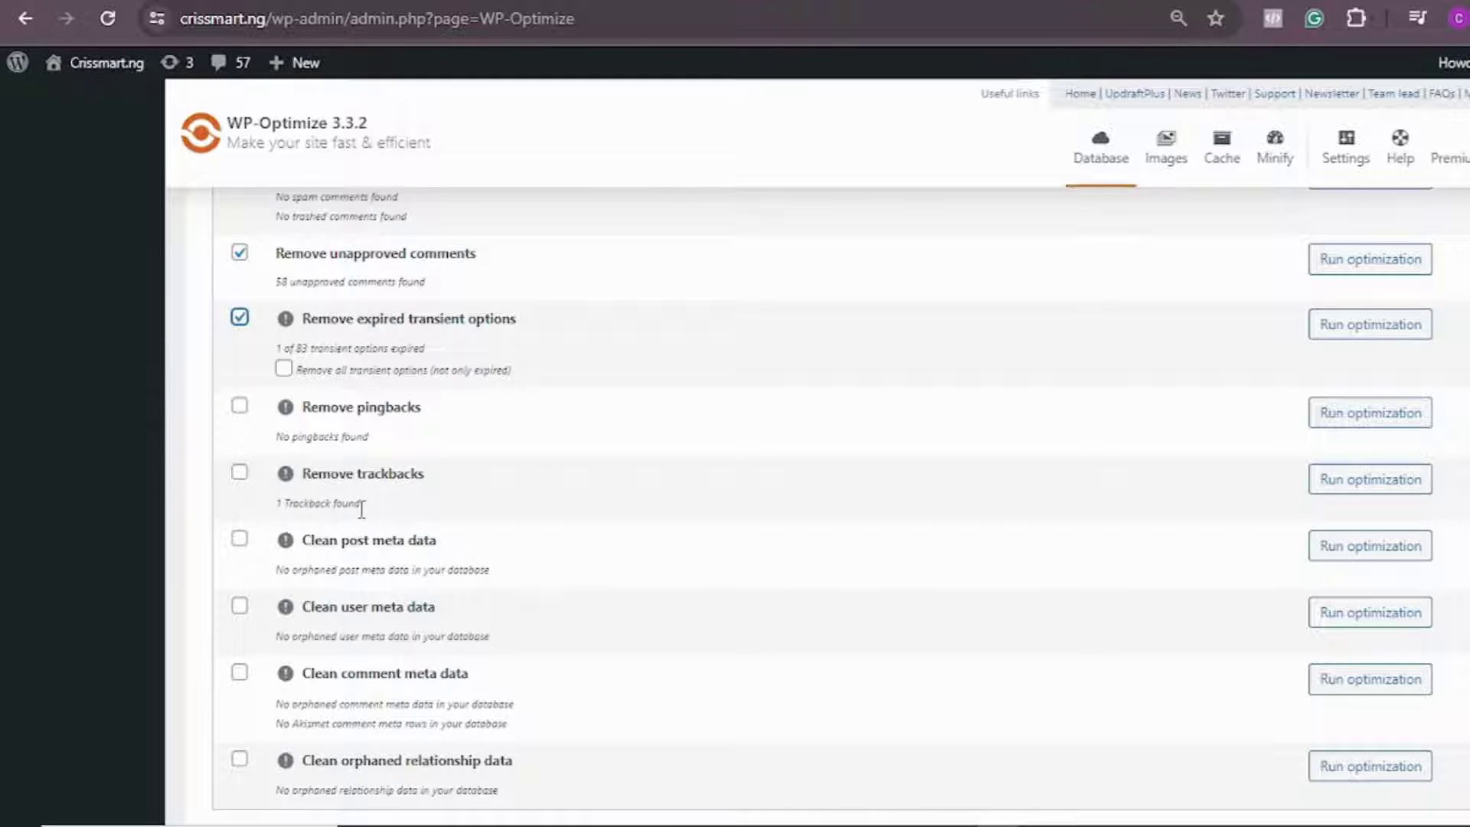
pyautogui.click(239, 472)
# - Highlight the trackback, trashed post and 773 post revision counts in the list
pyautogui.scroll(-1, 379, 490)
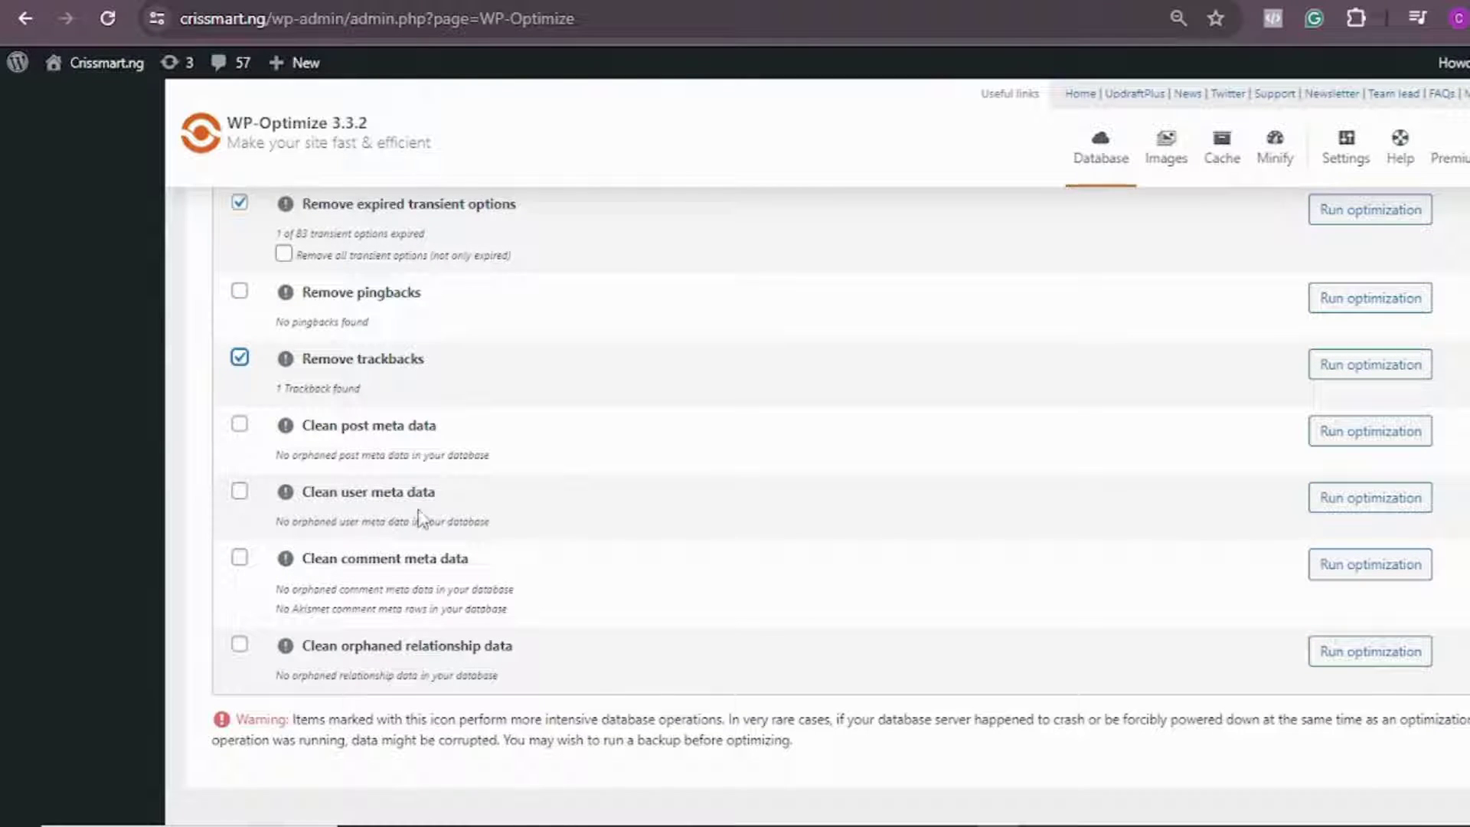
pyautogui.scroll(3, 436, 460)
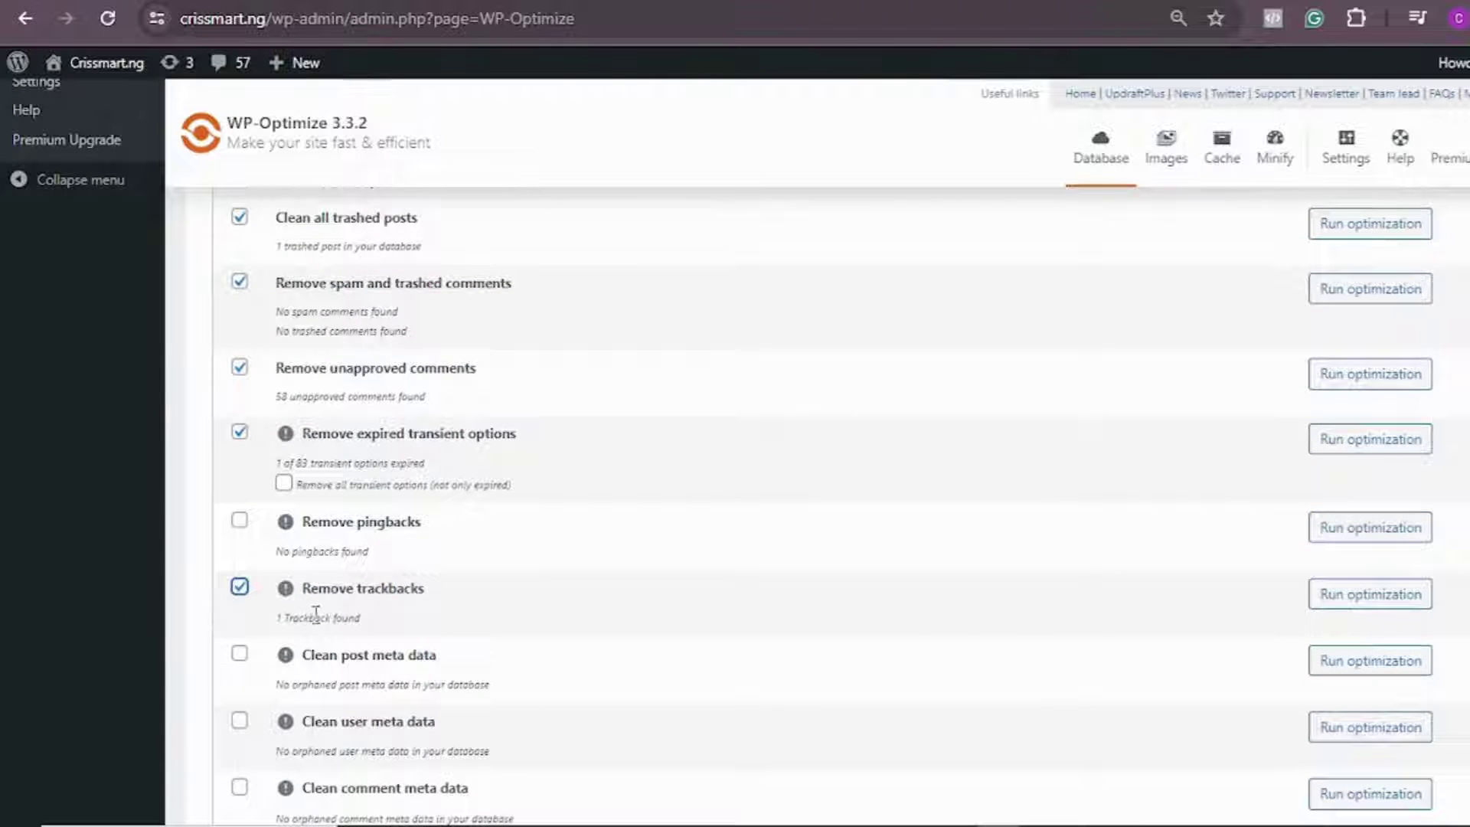
pyautogui.moveTo(287, 617); pyautogui.dragTo(276, 617)
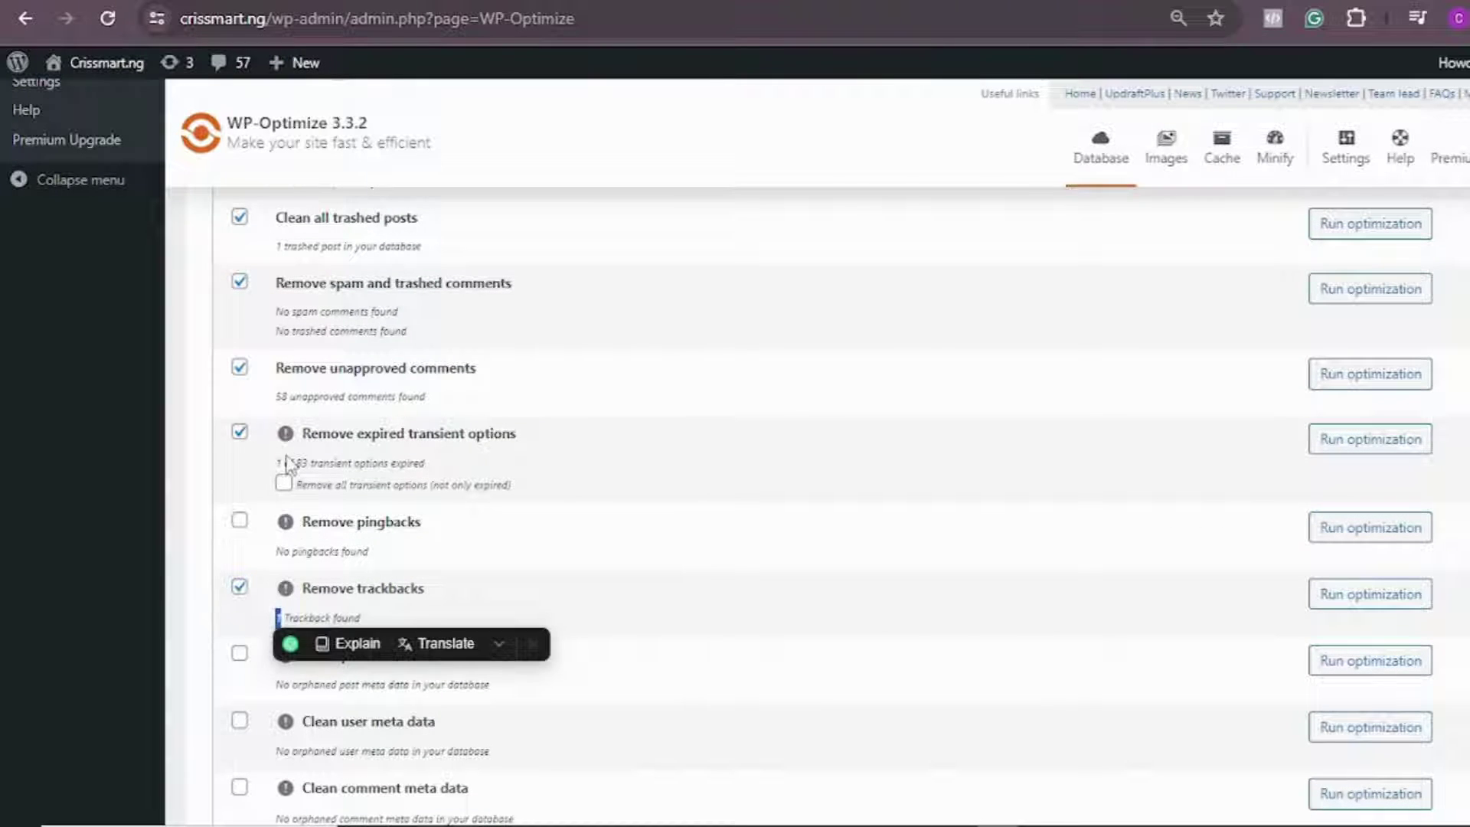
pyautogui.moveTo(285, 462); pyautogui.dragTo(275, 463)
pyautogui.scroll(3, 279, 470)
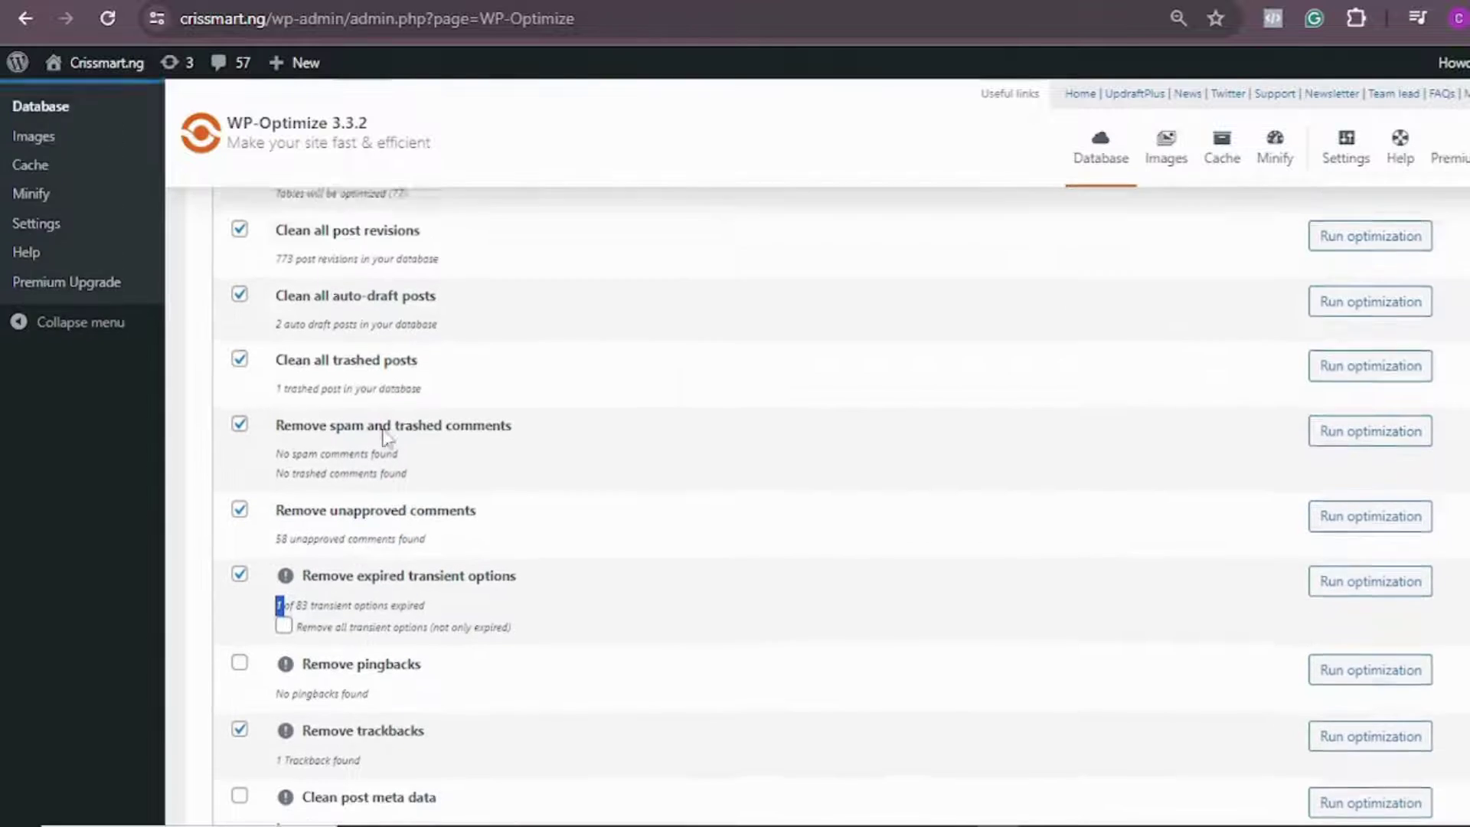
pyautogui.moveTo(284, 476); pyautogui.dragTo(274, 484)
pyautogui.moveTo(279, 407); pyautogui.dragTo(274, 413)
pyautogui.scroll(2, 291, 428)
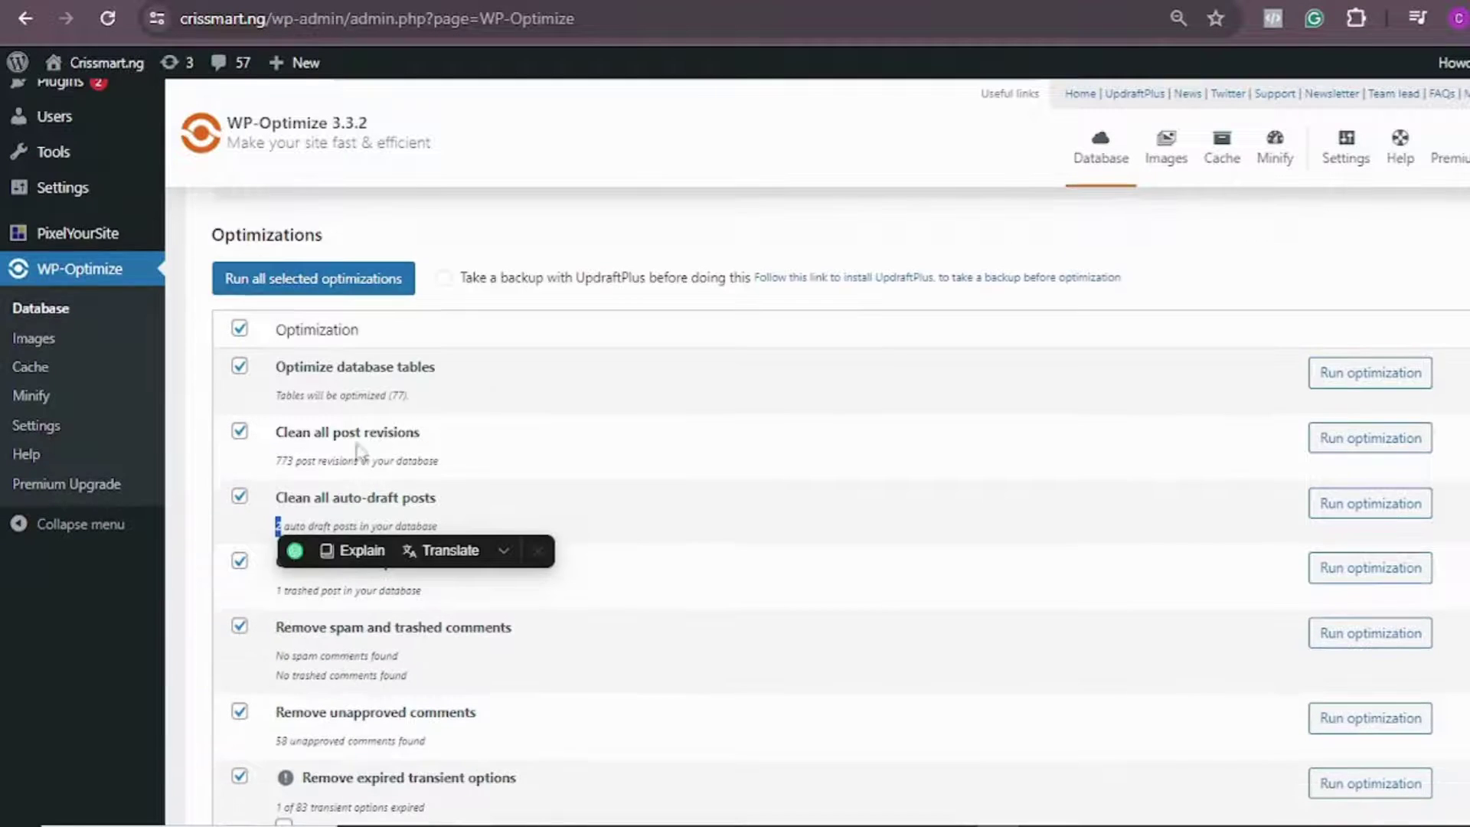
pyautogui.doubleClick(290, 458)
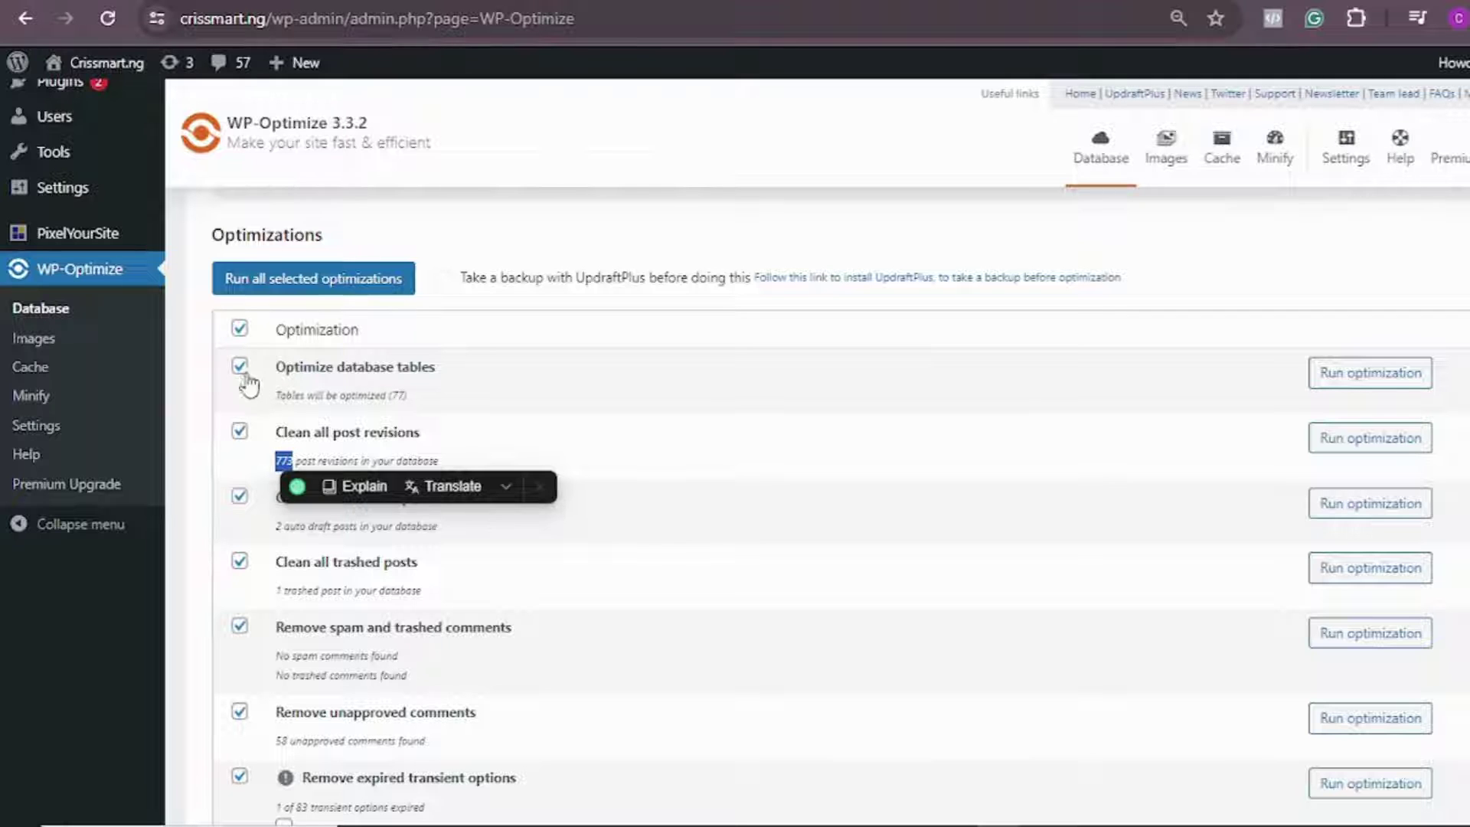
# - Toggle the post revisions and auto-draft cleanup boxes off and on again, leaving both ticked
pyautogui.click(240, 433)
pyautogui.click(240, 434)
pyautogui.click(240, 497)
pyautogui.click(240, 498)
pyautogui.scroll(-3, 331, 489)
pyautogui.scroll(3, 331, 490)
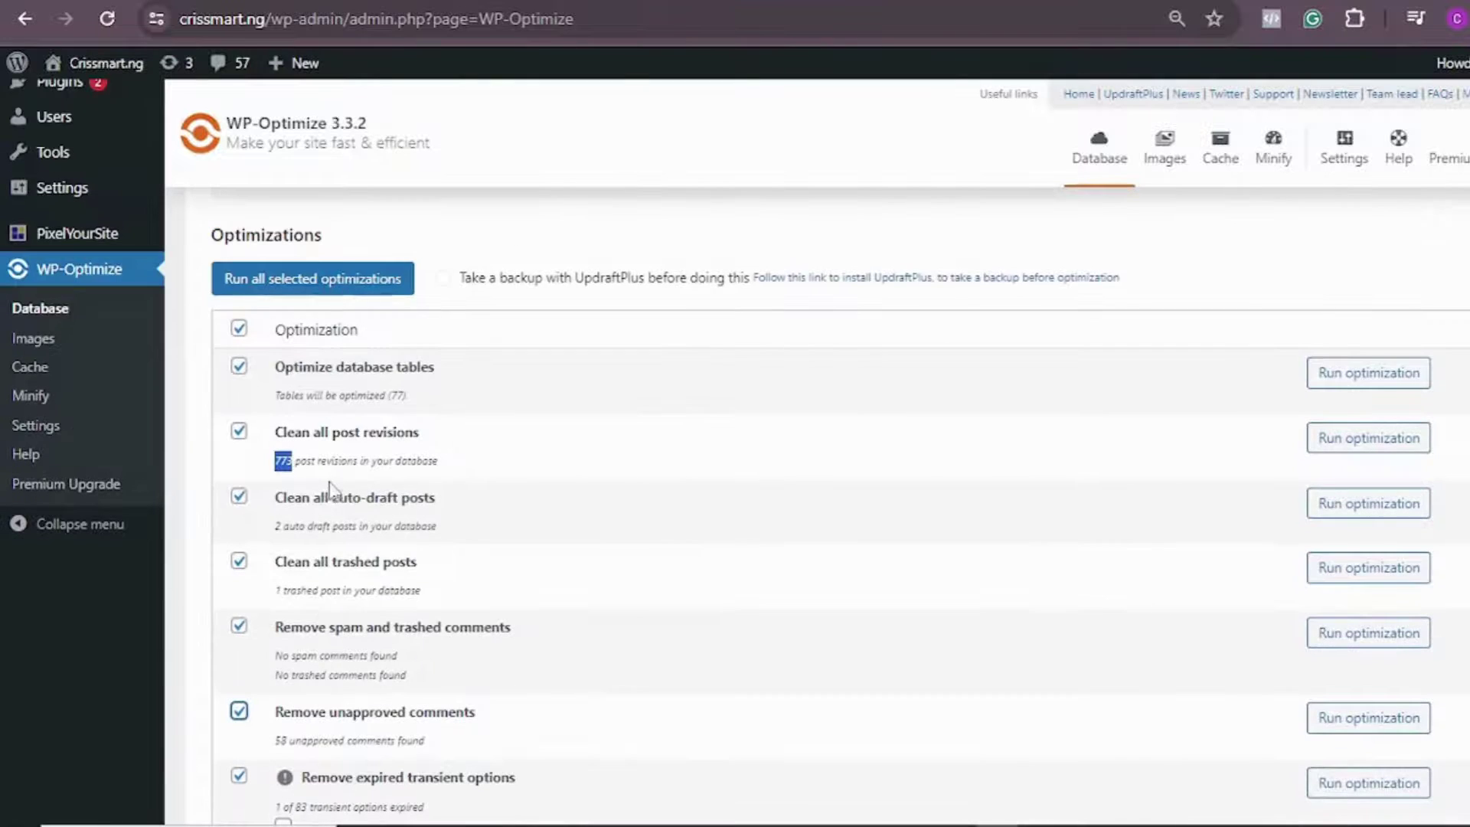
# - Run all selected optimizations, deleting 773 revisions, 2 auto-drafts and 60 unapproved comments
pyautogui.click(275, 282)
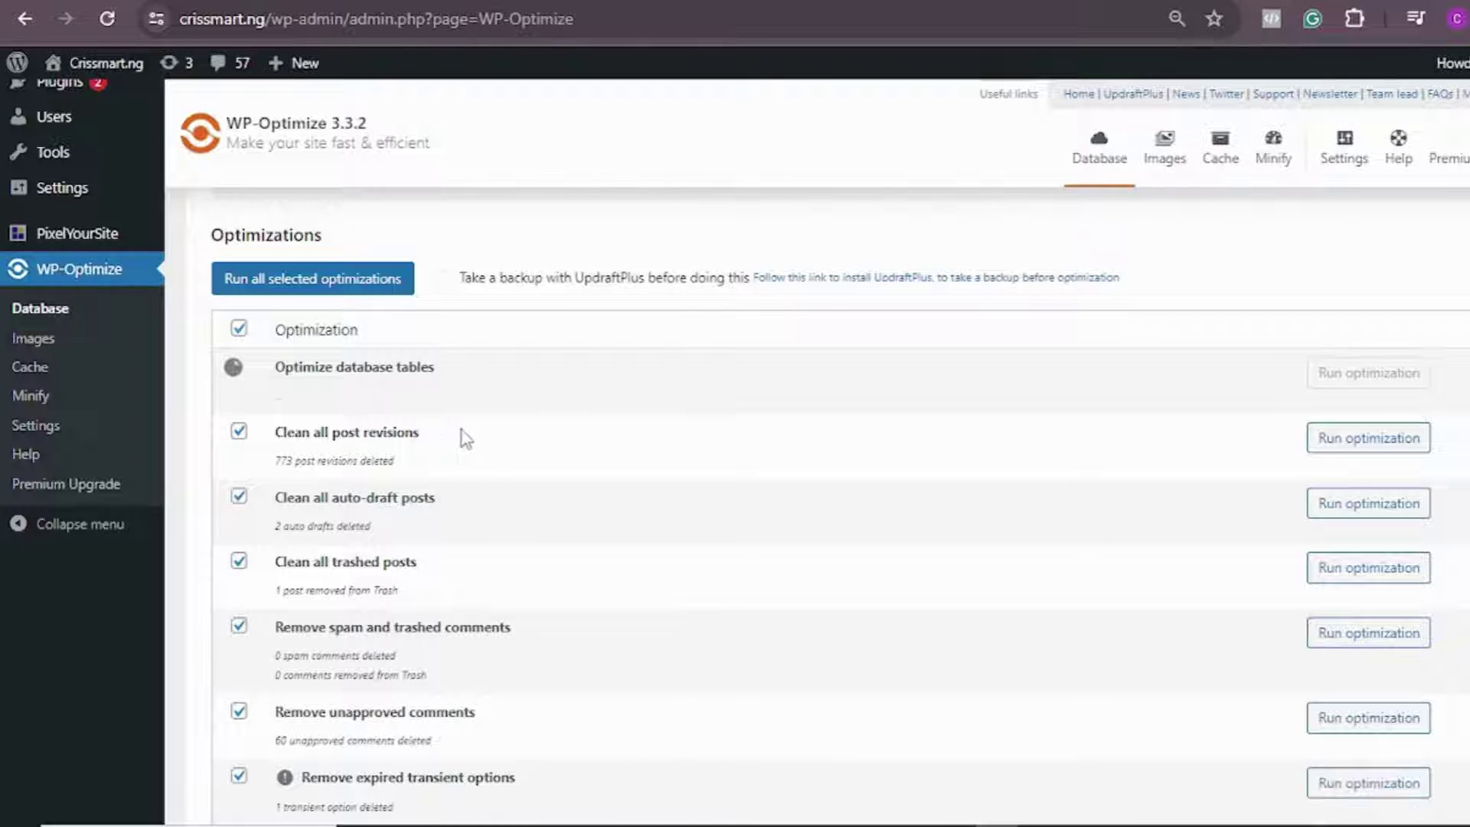
pyautogui.scroll(-1, 465, 439)
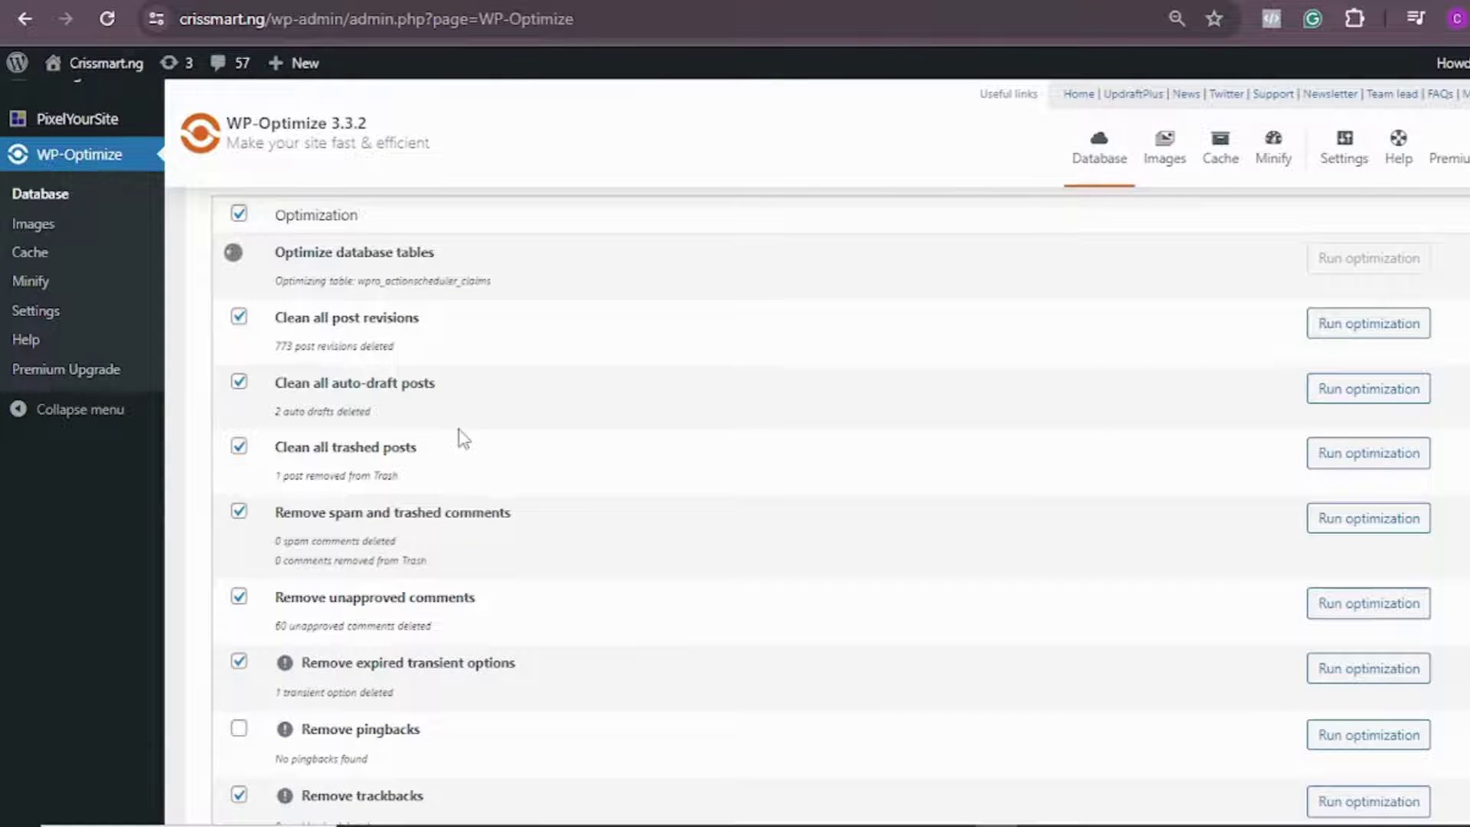
pyautogui.scroll(-6, 464, 439)
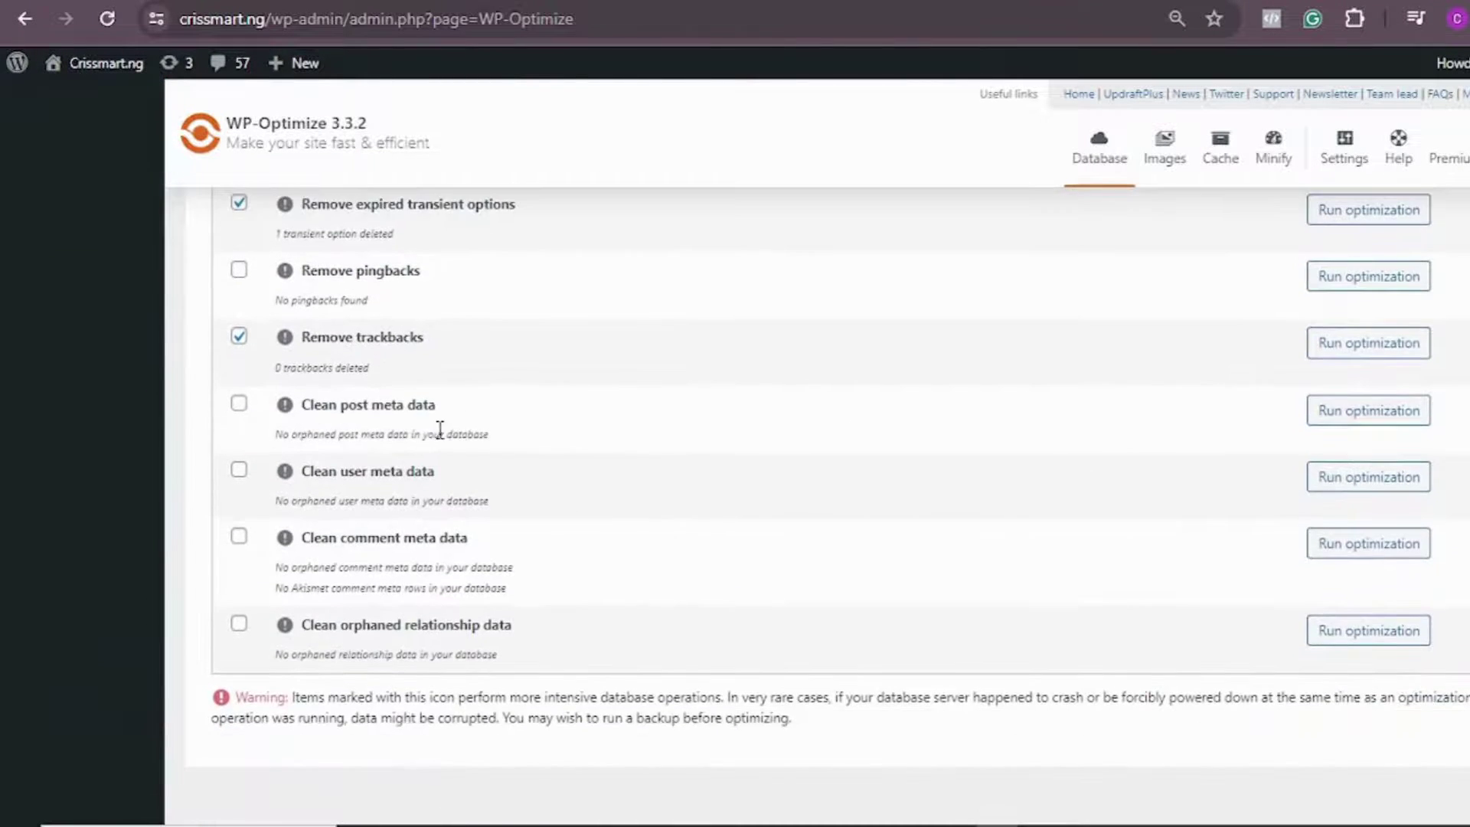
pyautogui.scroll(6, 441, 432)
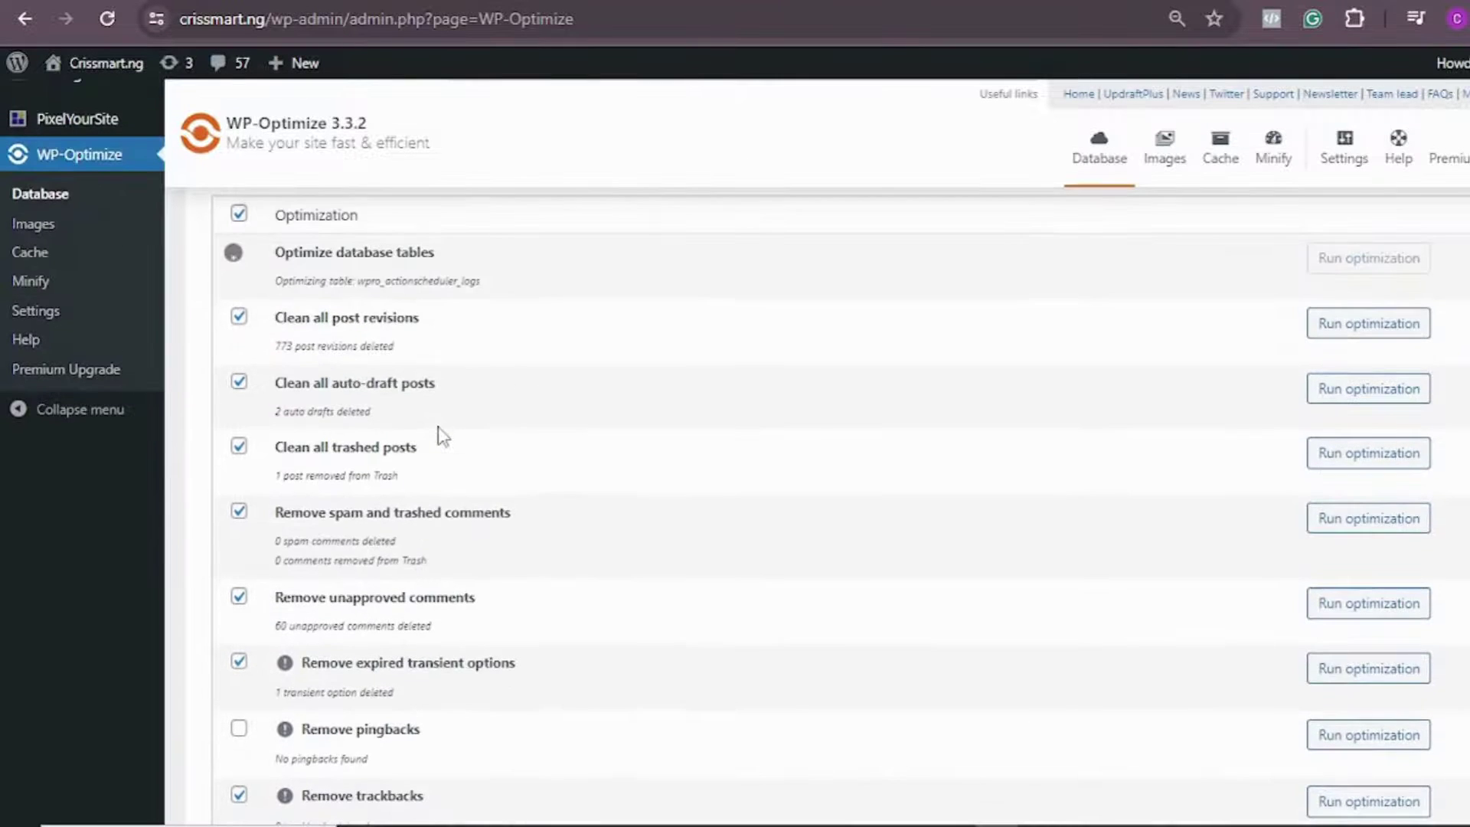
pyautogui.scroll(2, 433, 431)
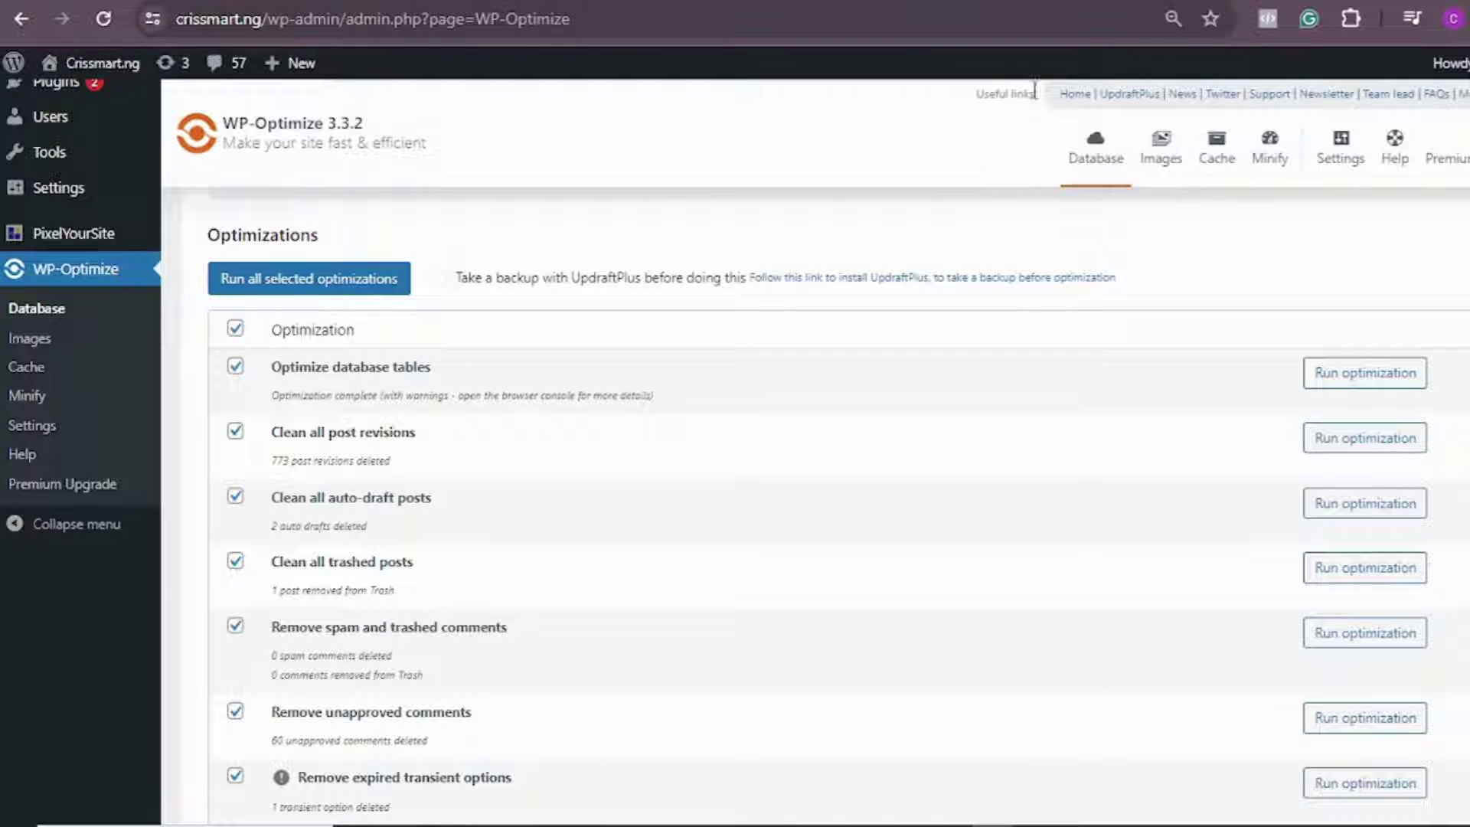
# - Switch back to the Elementor editor tab and save the order-form page again with Update
pyautogui.click(1119, 1)
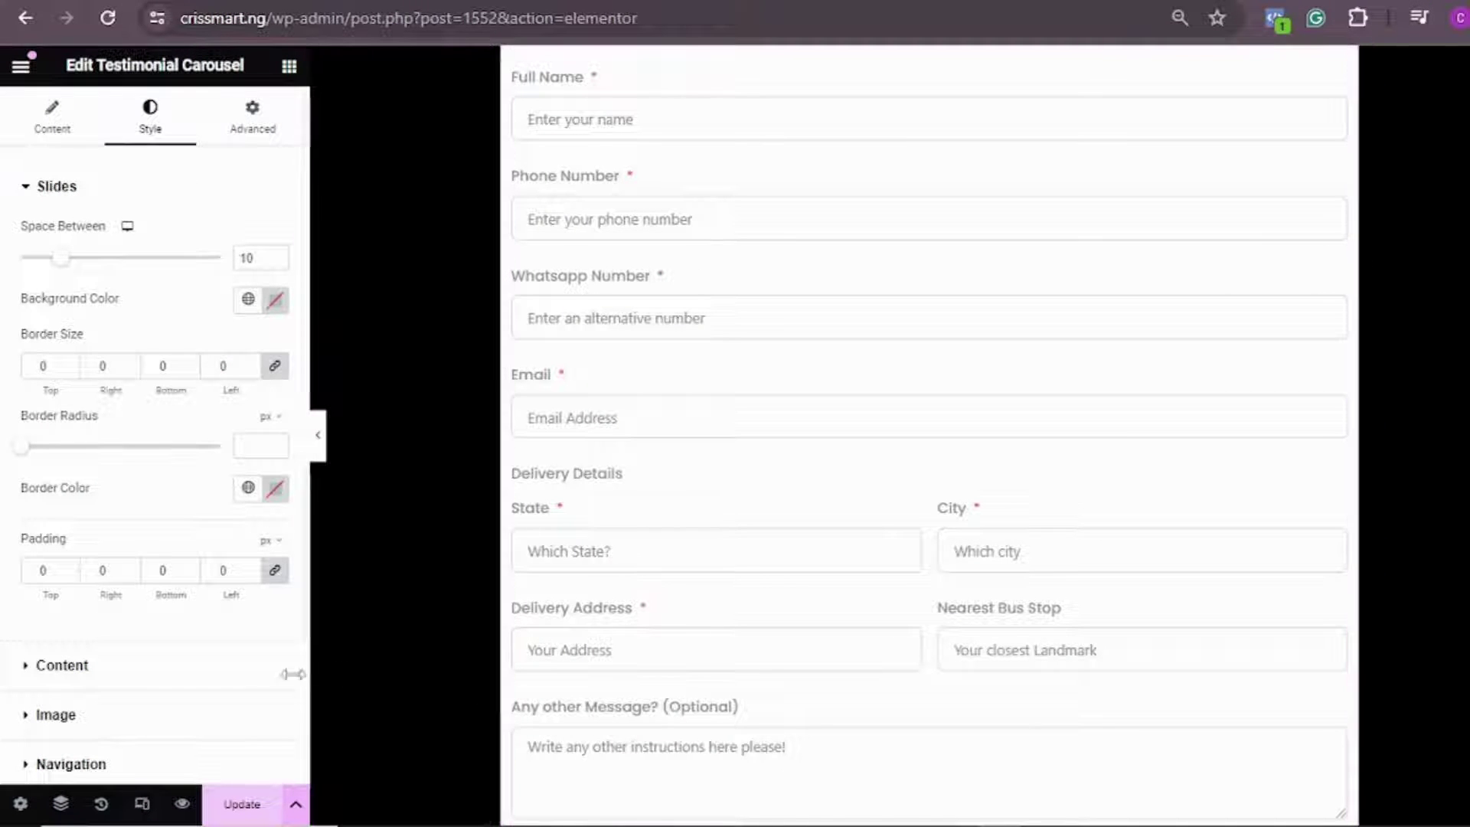
pyautogui.click(239, 810)
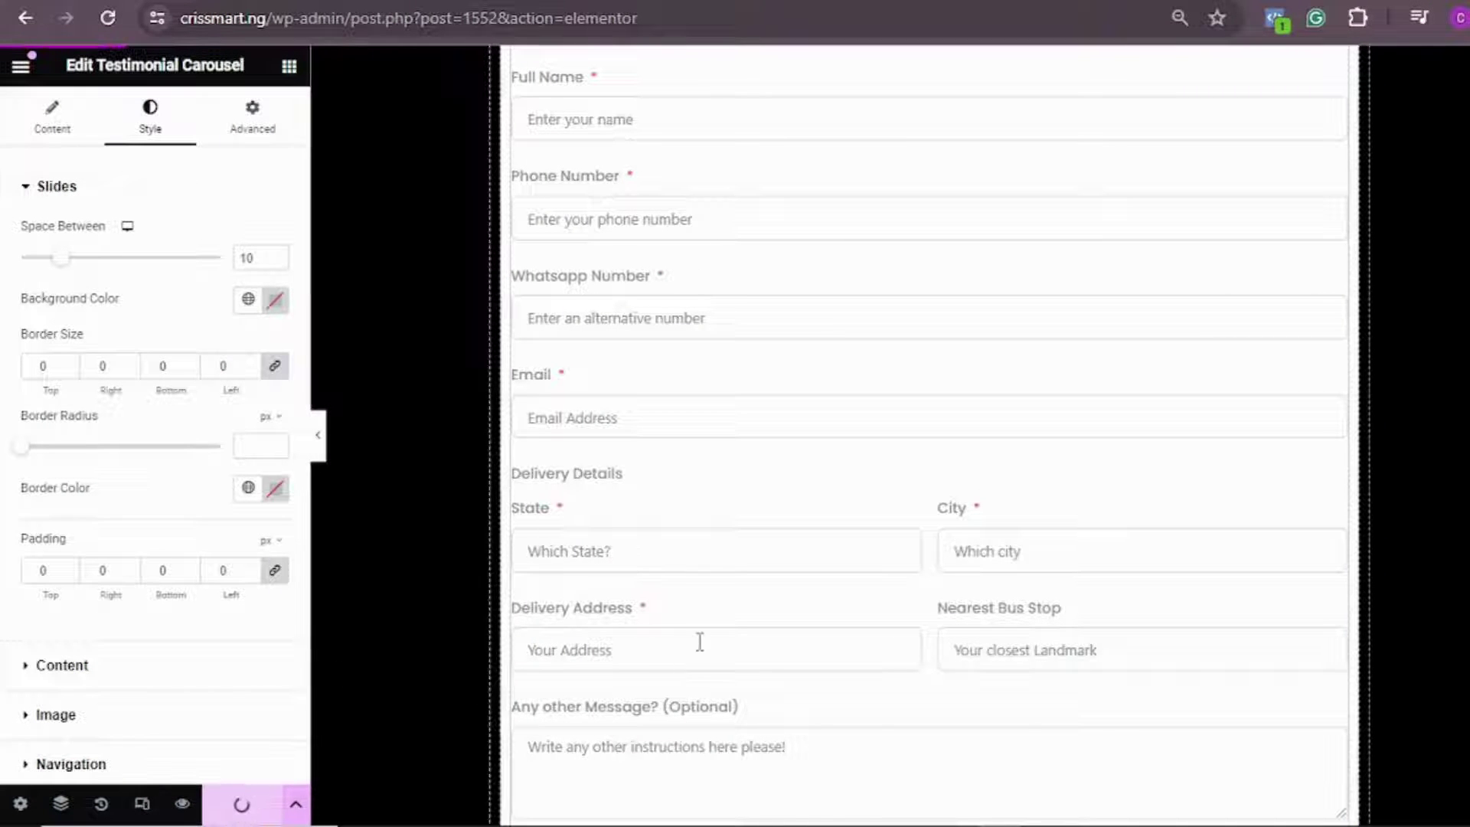